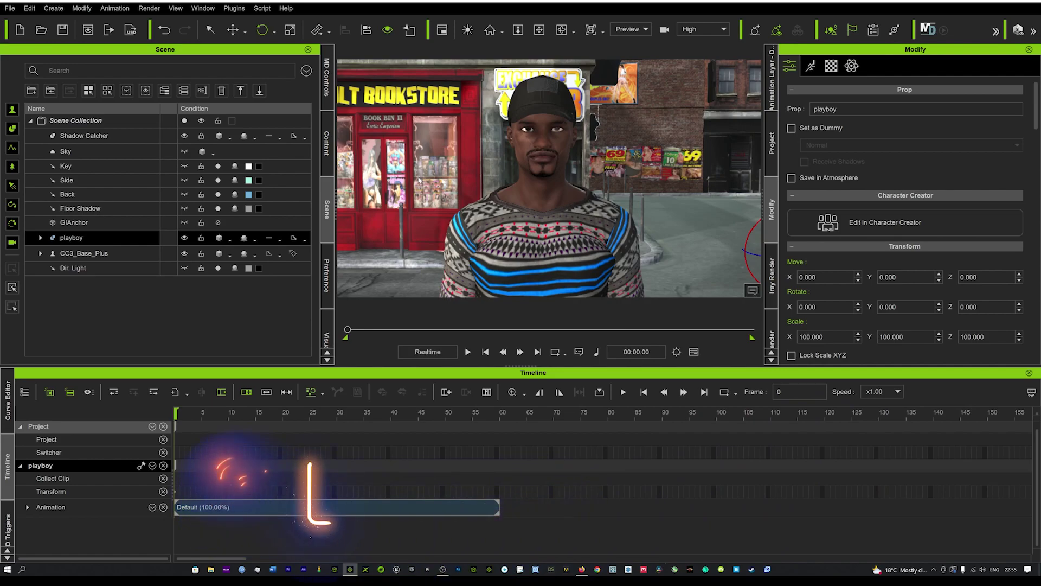
Step: Add a linear camera named Camera to the street scene and reselect it
left_click(53, 8)
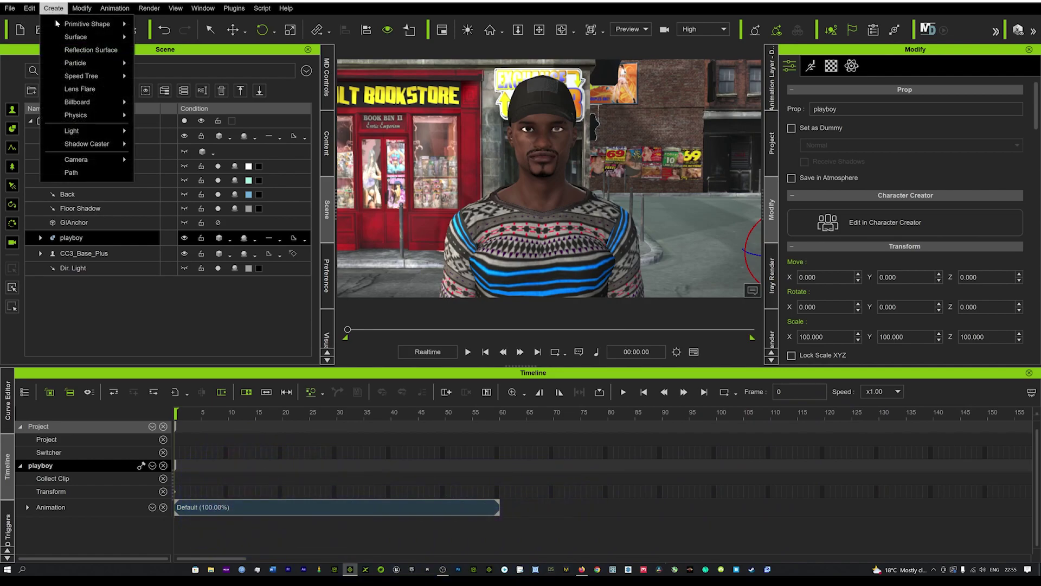
mouse_move(87, 159)
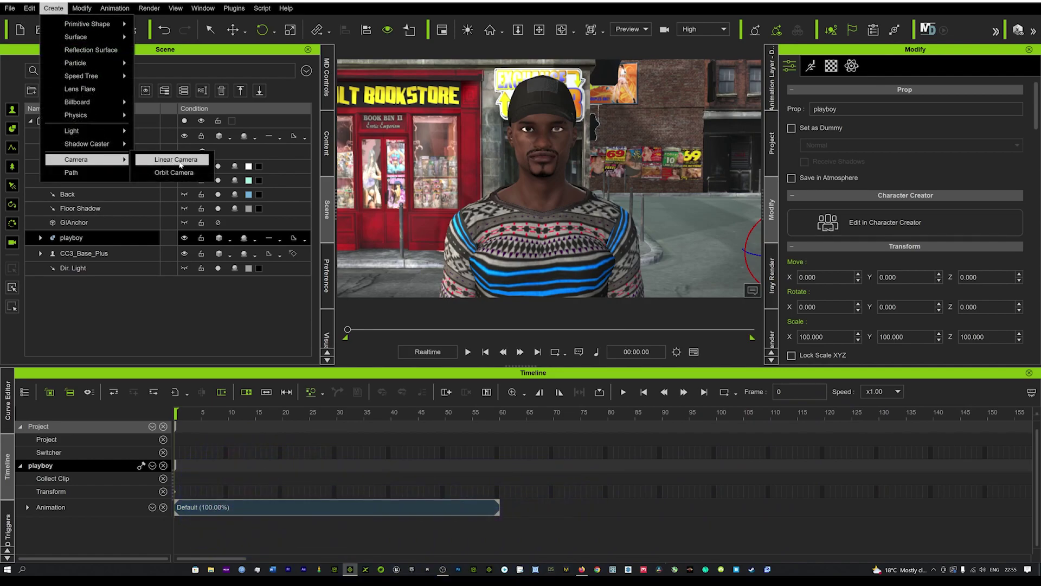
left_click(176, 159)
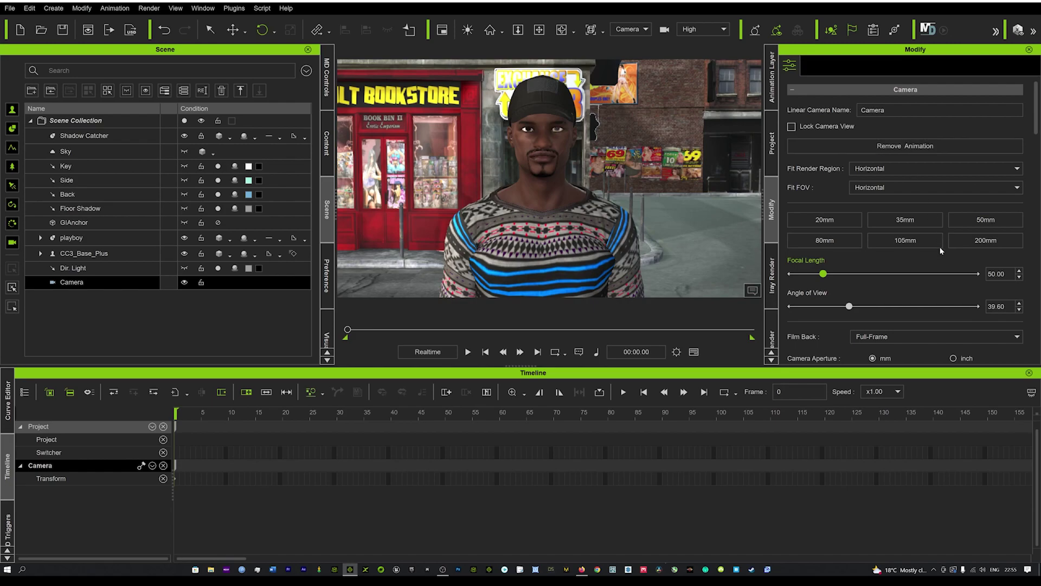
left_click(546, 126)
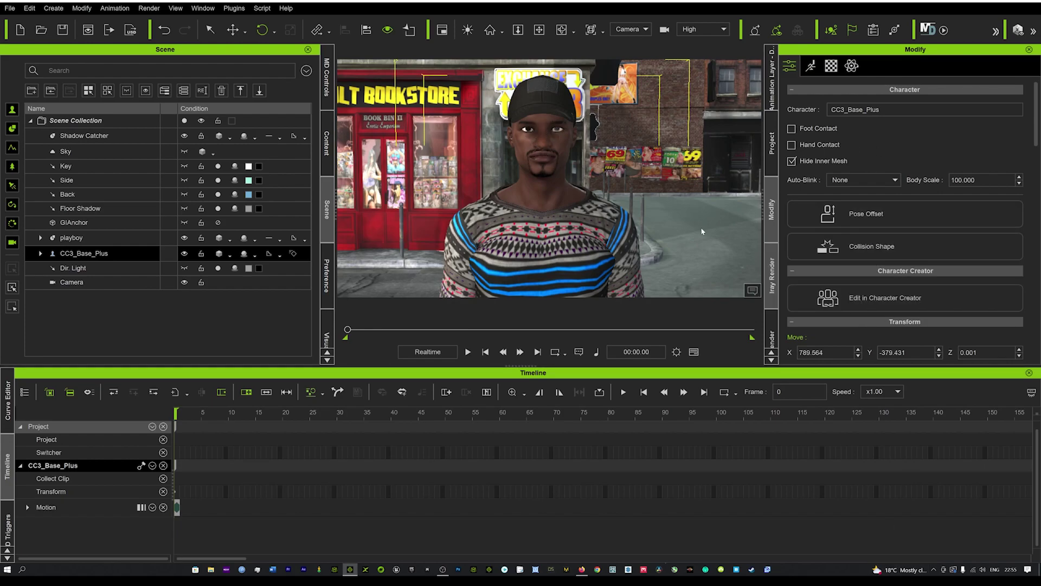
left_click(663, 30)
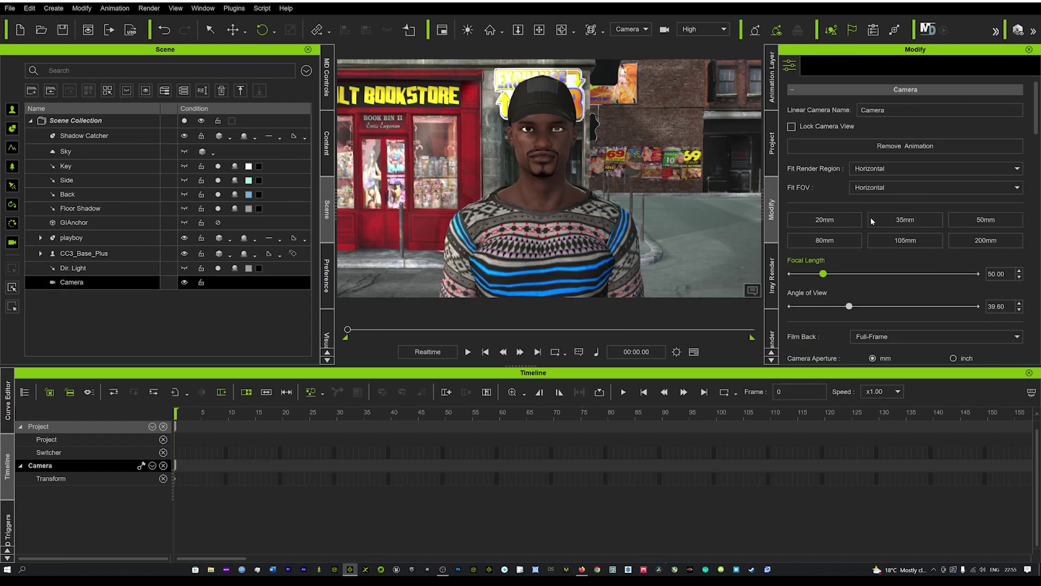
Step: Preview the 20, 35, 50, 80, 105 and 200 mm lens presets, settling on 50 mm
left_click(829, 219)
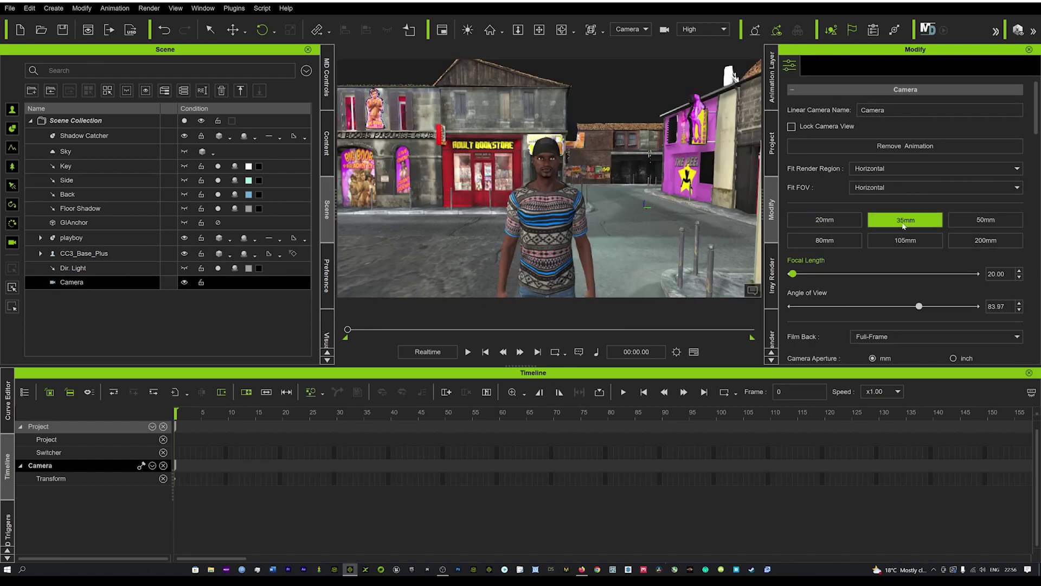
left_click(904, 226)
left_click(971, 222)
left_click(824, 240)
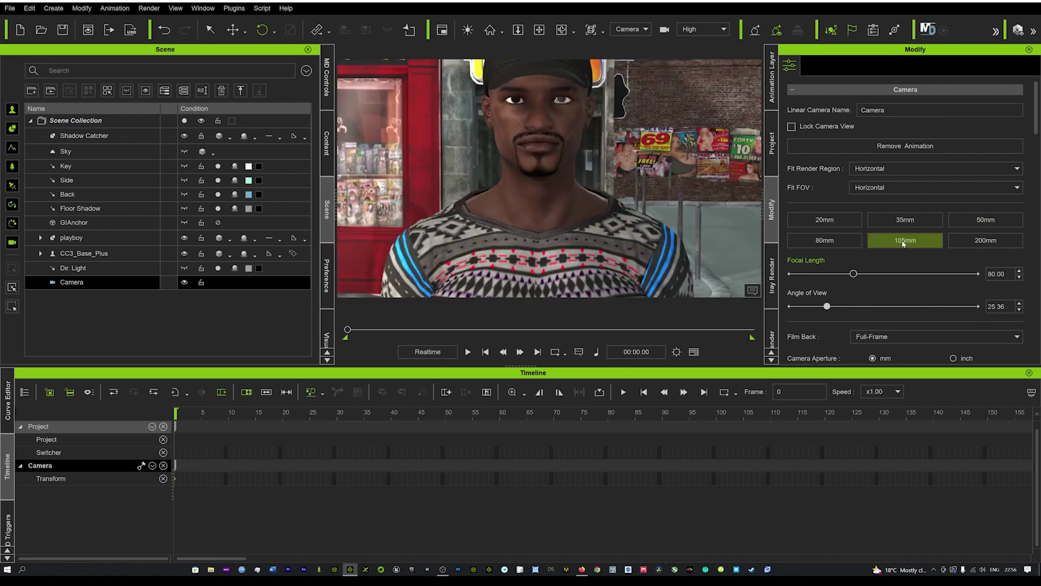
left_click(903, 241)
left_click(985, 241)
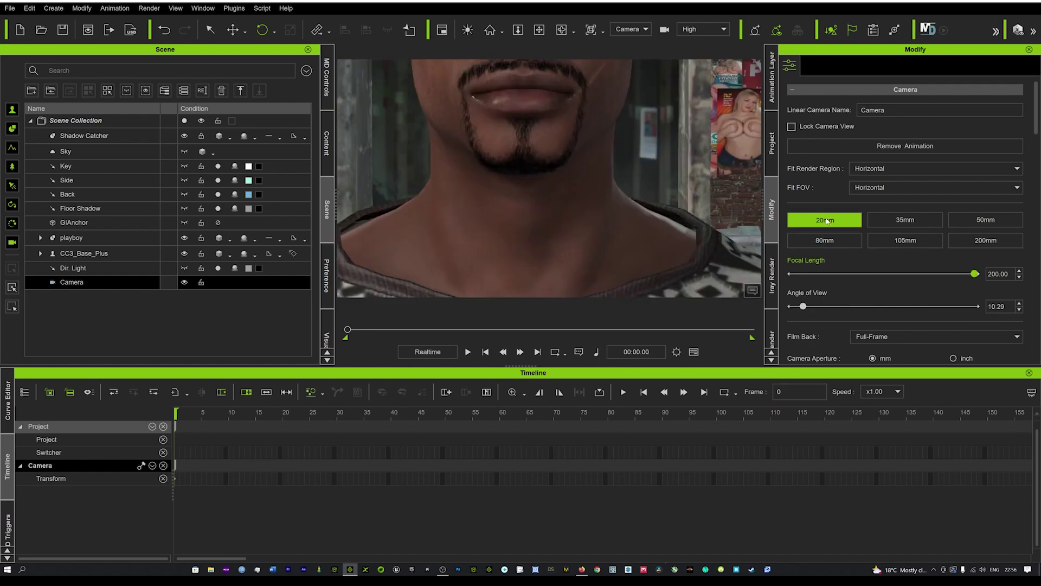
left_click(826, 221)
left_click(903, 223)
left_click(968, 224)
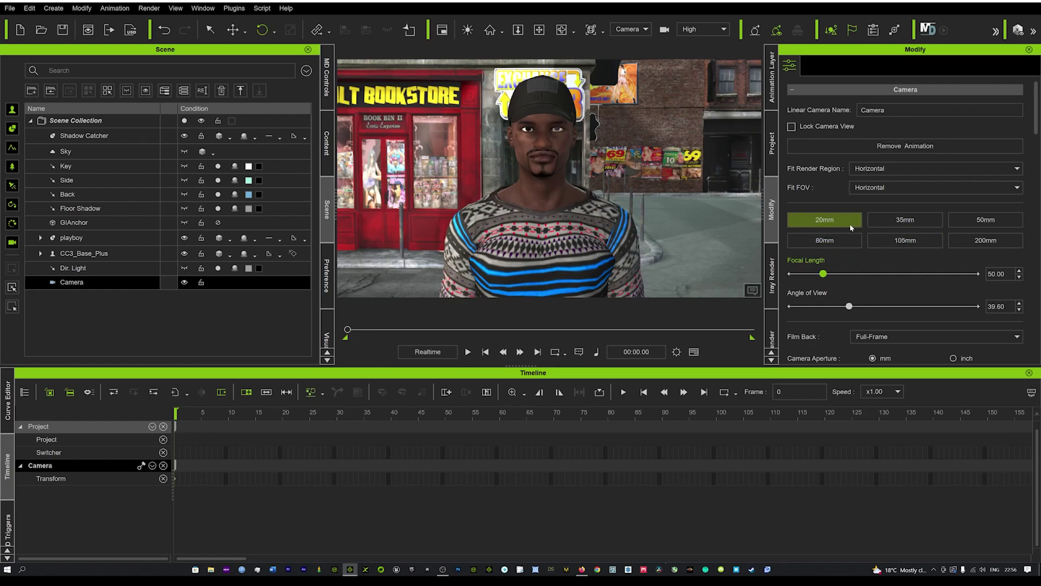
Step: Choose Canon - EOS C500 as the camera's film back, giving a 24.6 × 13.8 mm aperture
scroll(850, 231, "down", 2)
scroll(836, 256, "down", 1)
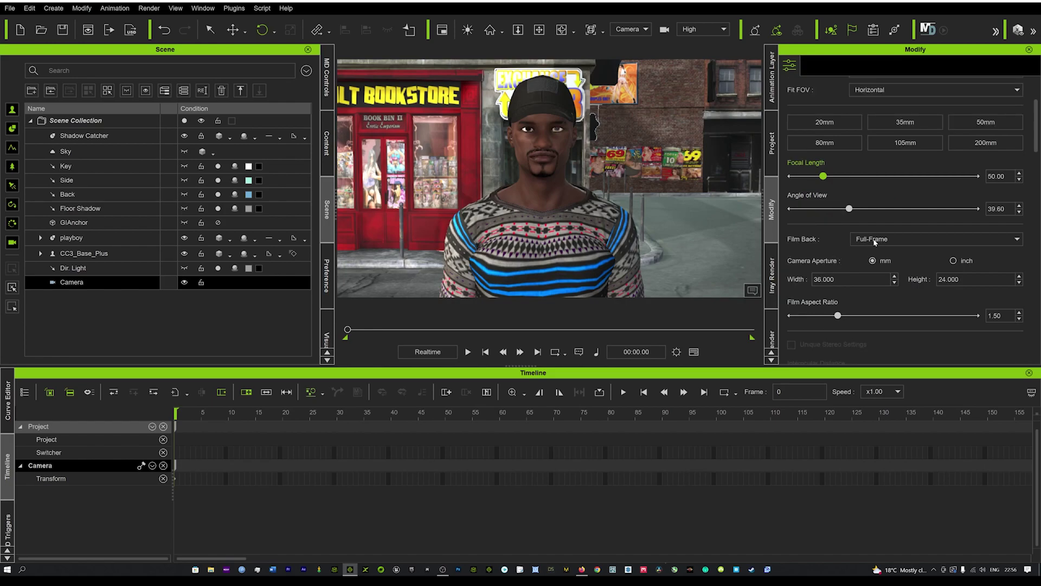
left_click(918, 239)
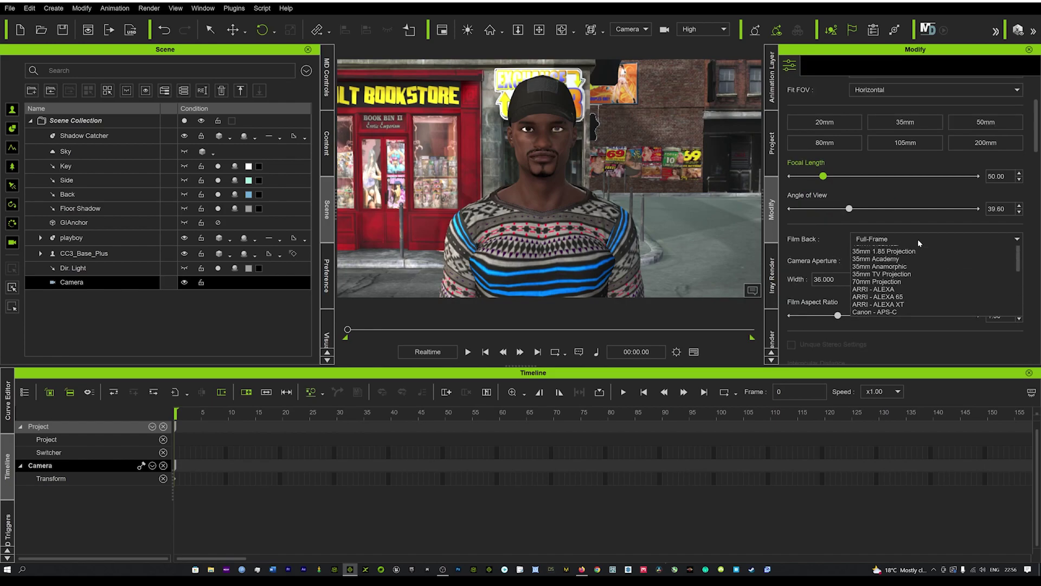
scroll(906, 260, "up", 1)
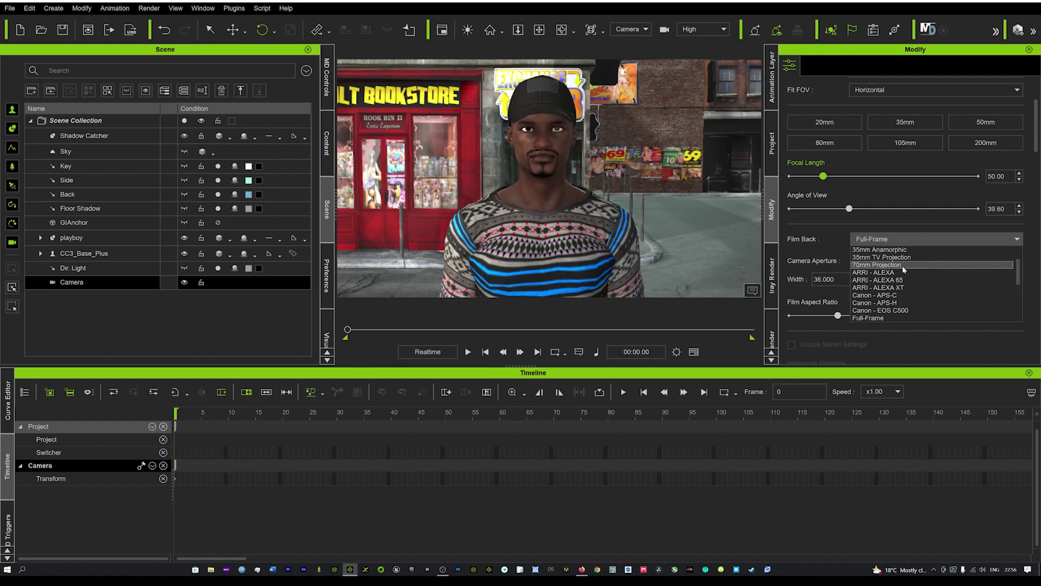
scroll(894, 271, "down", 5)
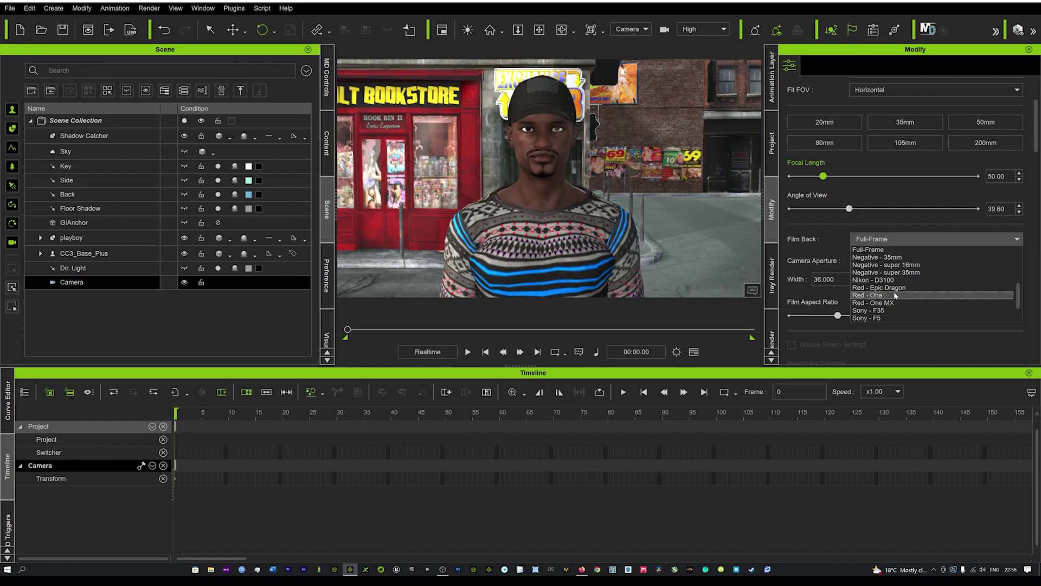
scroll(874, 276, "up", 3)
scroll(879, 282, "down", 4)
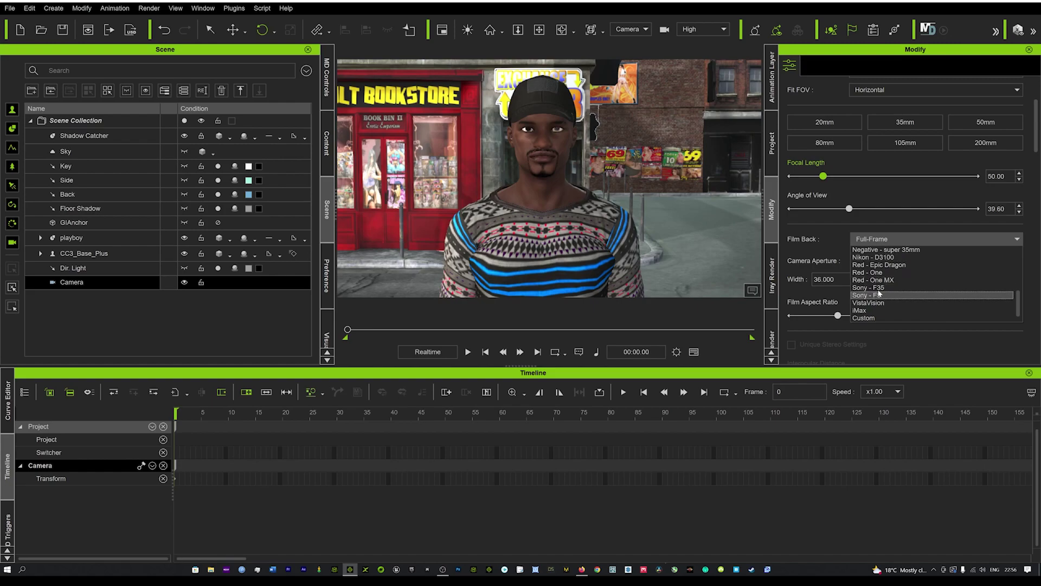
scroll(882, 293, "up", 2)
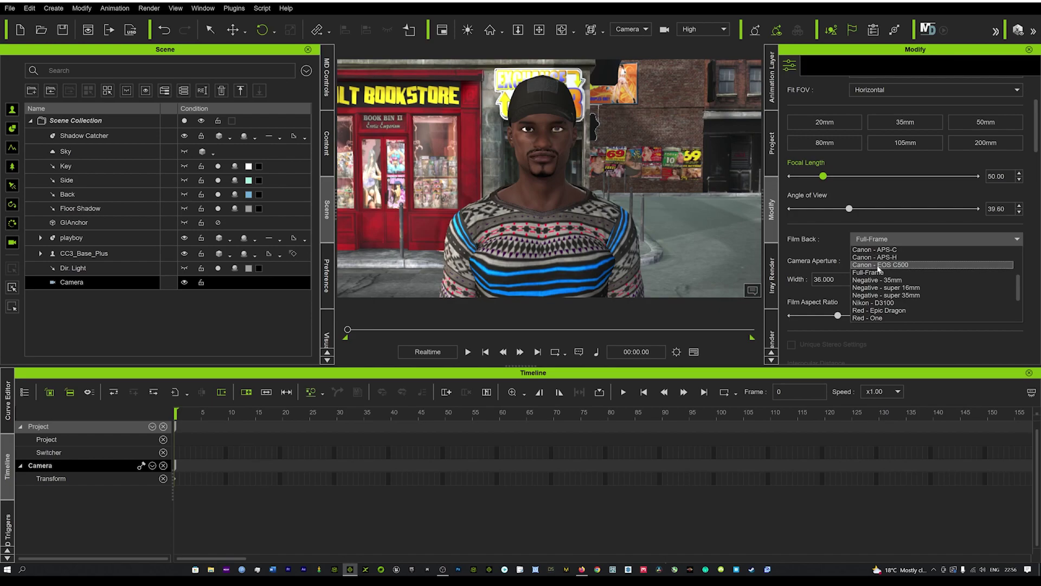
left_click(880, 265)
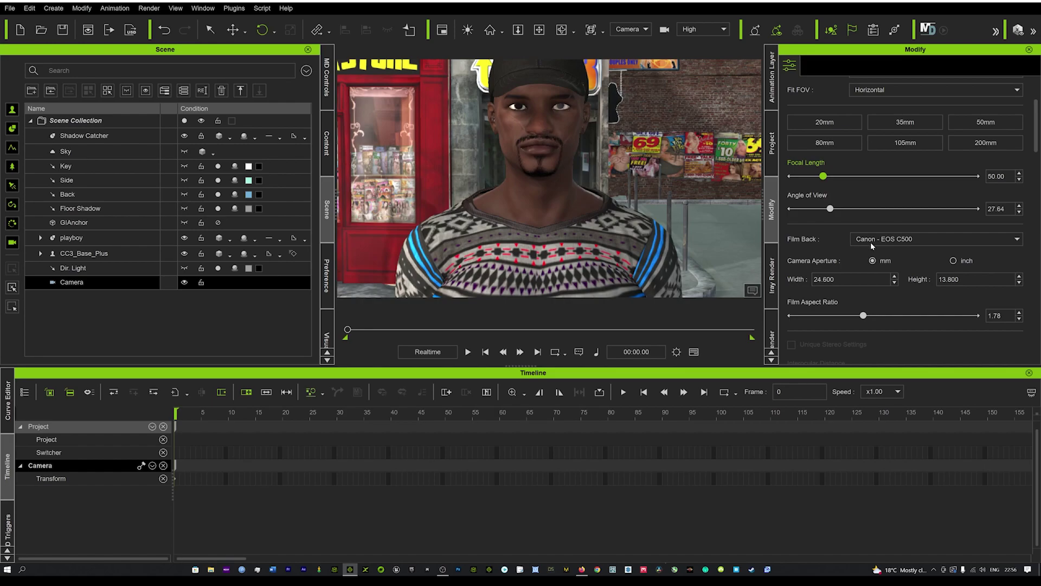
Step: Try the ARRI - ALEXA and Red - One film backs, then keep Red - Epic Dragon
left_click(897, 241)
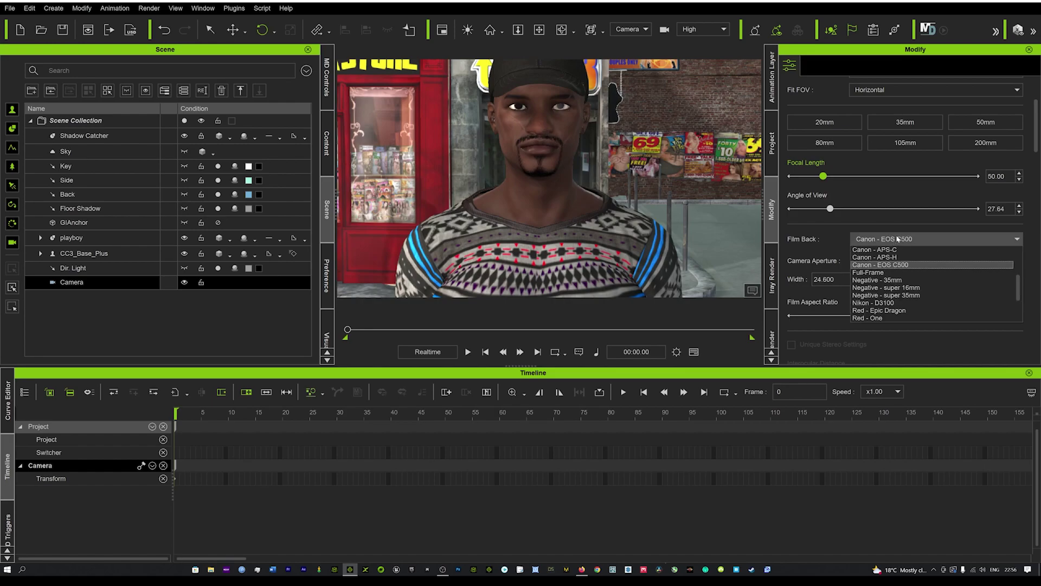
left_click(882, 272)
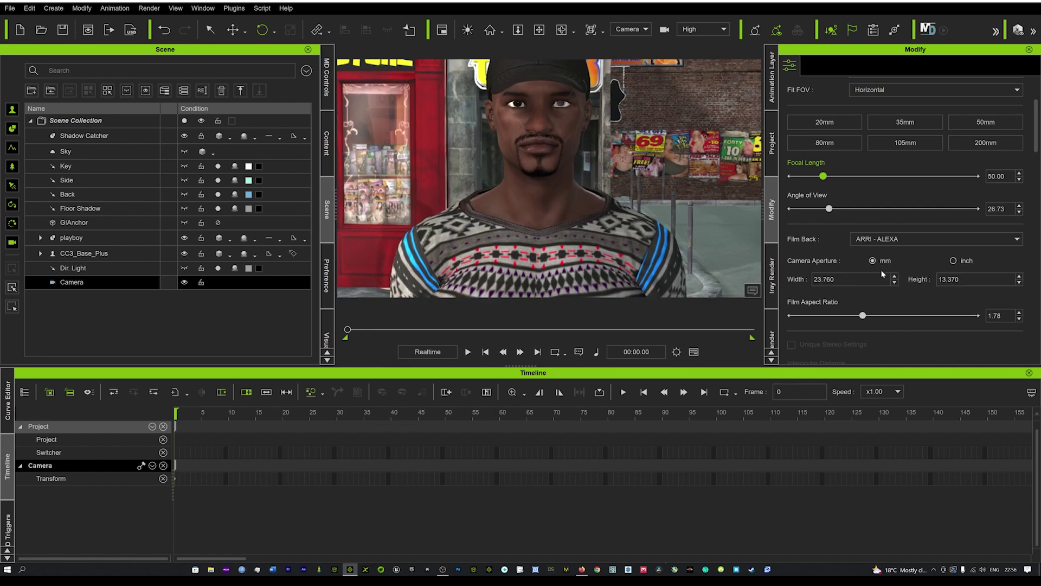
left_click(885, 242)
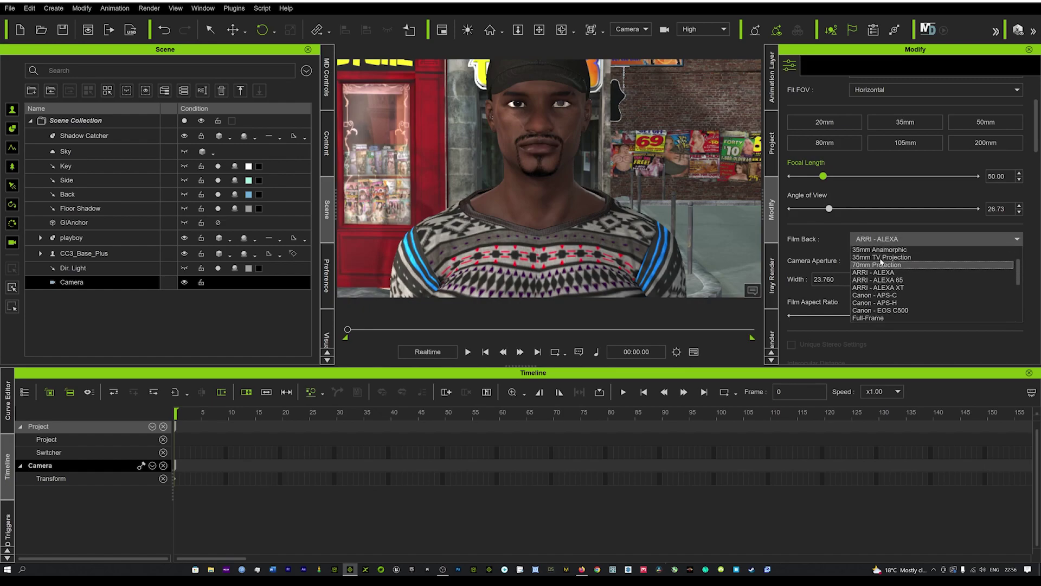
scroll(876, 291, "down", 1)
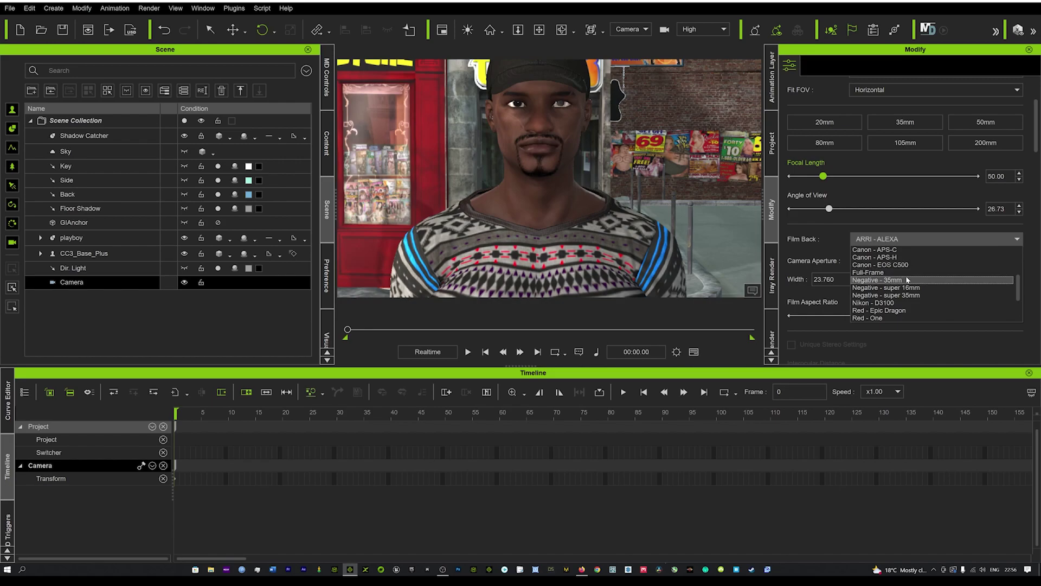
scroll(881, 285, "down", 1)
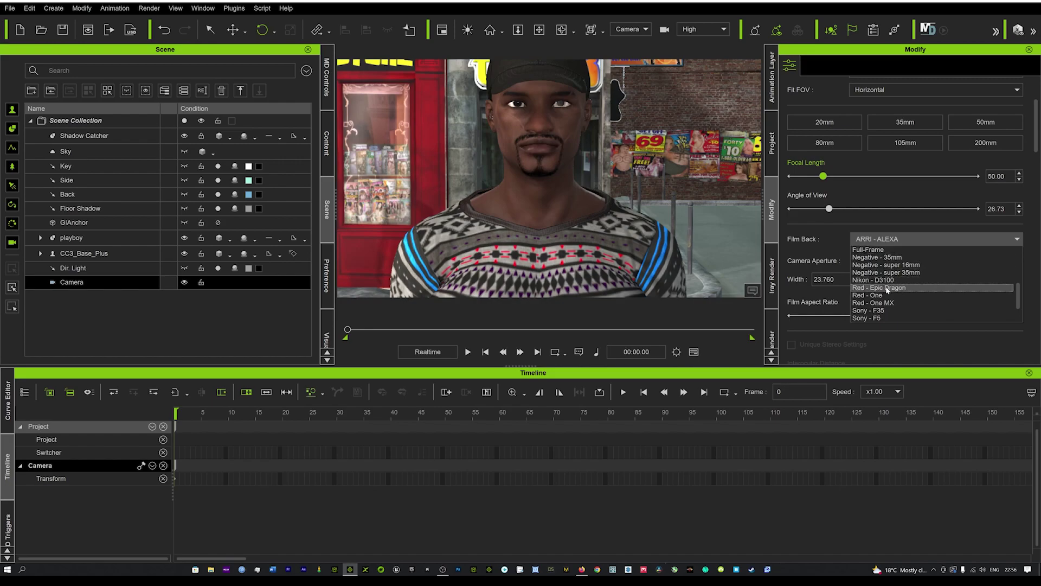
left_click(884, 295)
left_click(884, 239)
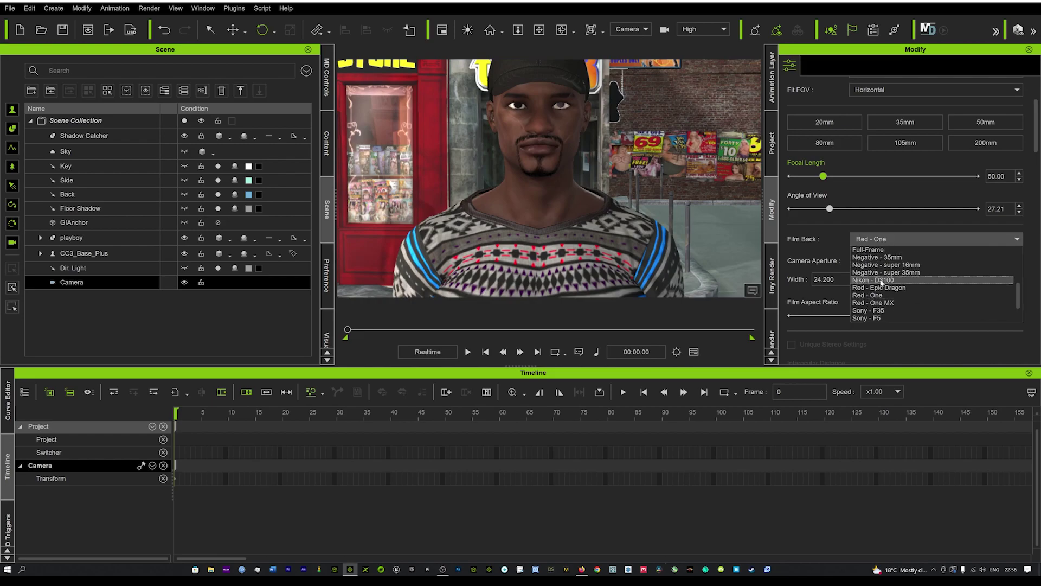
left_click(880, 284)
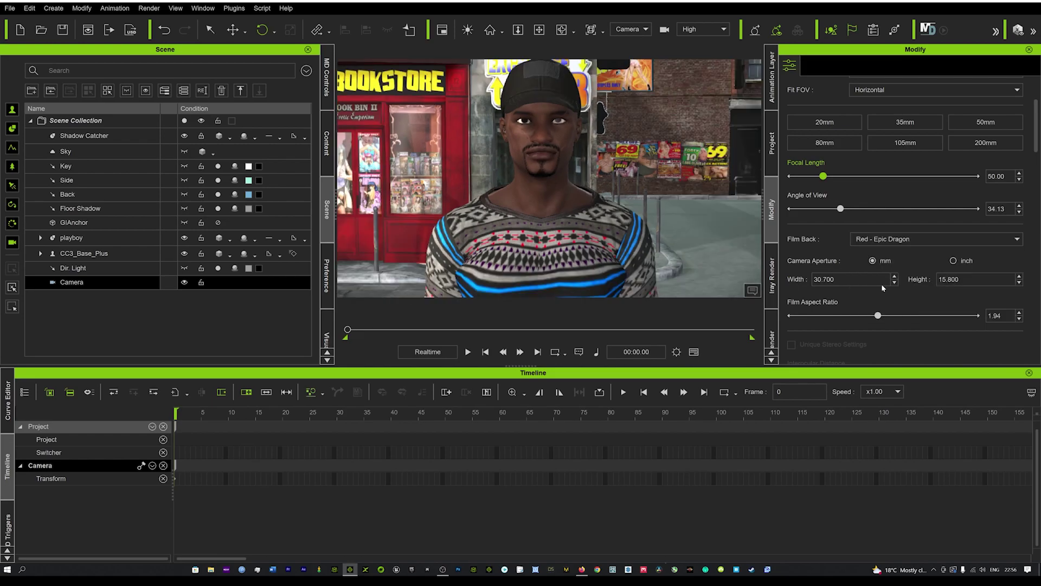
left_click(892, 242)
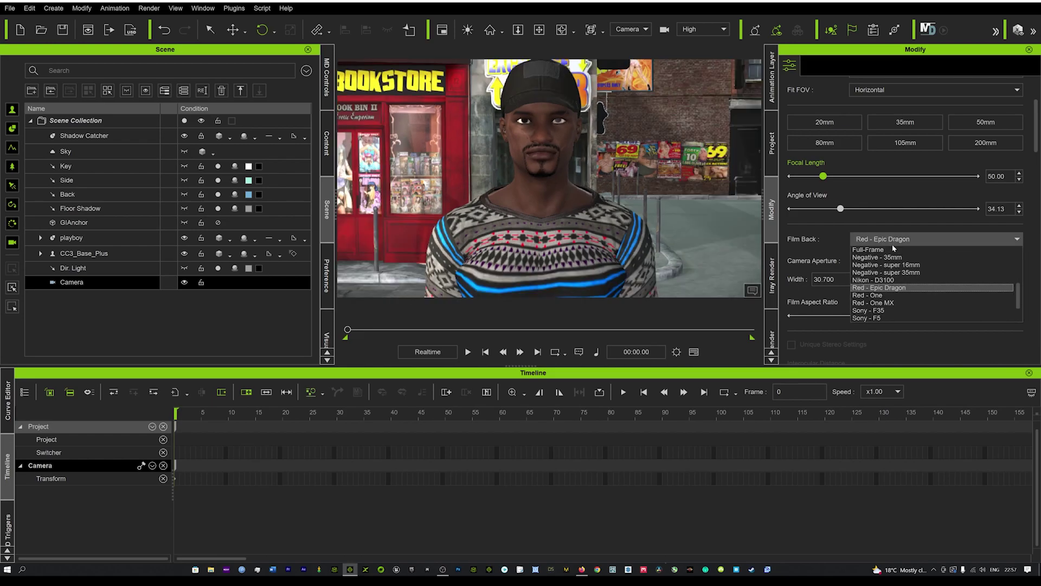
left_click(882, 288)
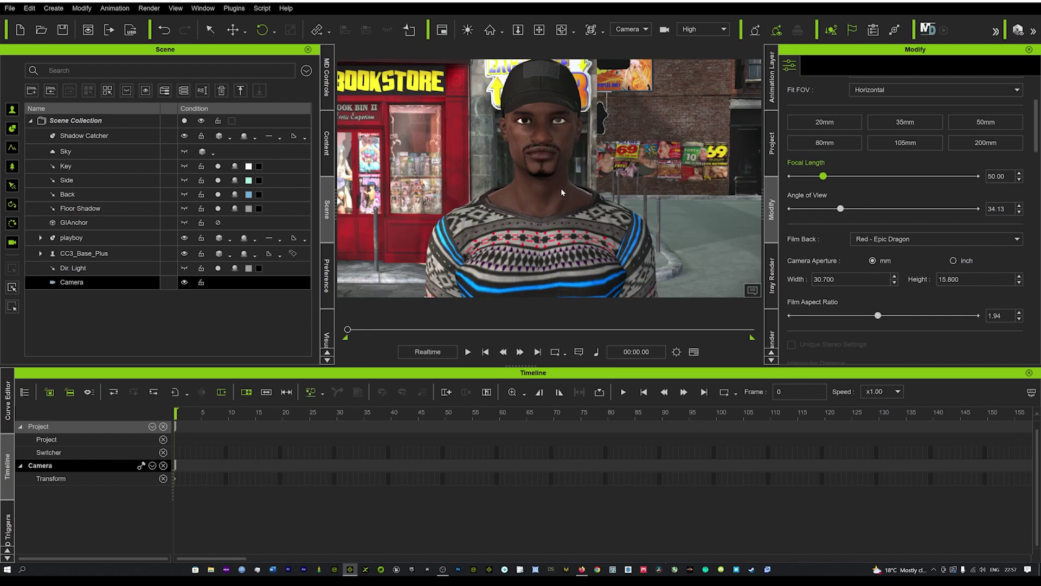
Step: Frame the character's head and shoulders through Camera at 50 mm, after testing 35 mm
middle_click_drag(568, 195, 566, 197)
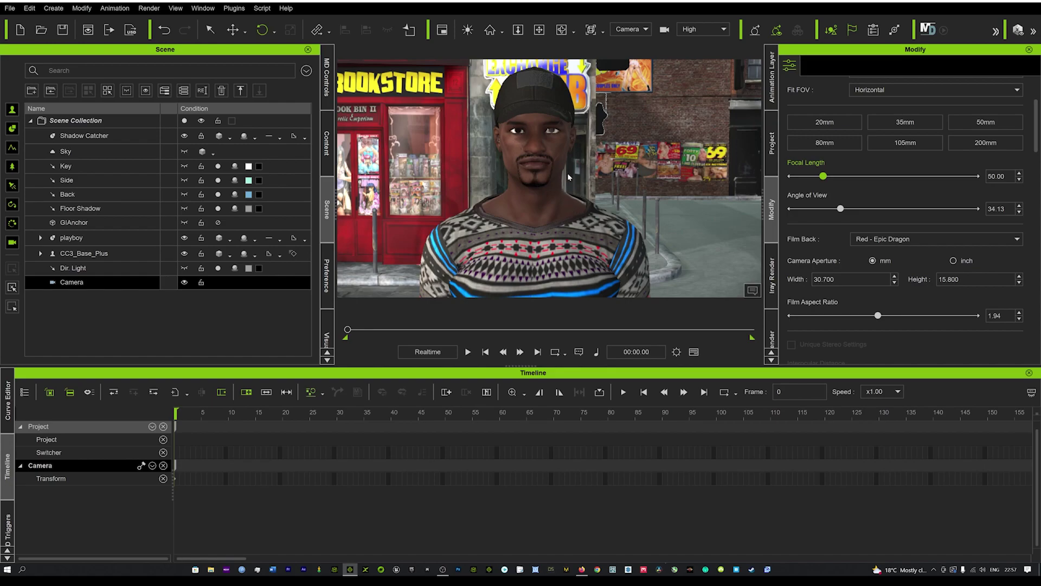
scroll(558, 215, "up", 4)
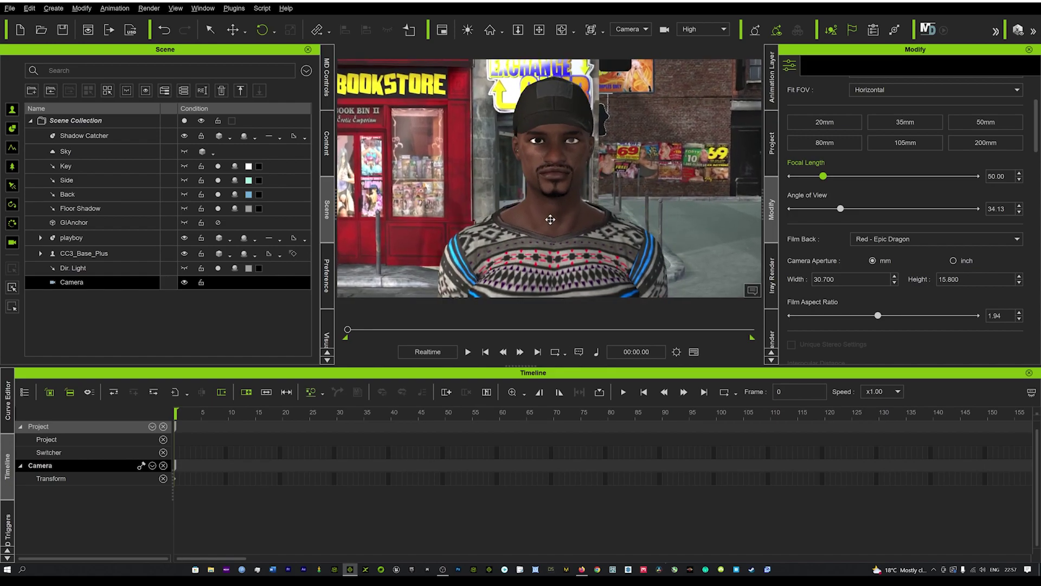
scroll(550, 219, "up", 1)
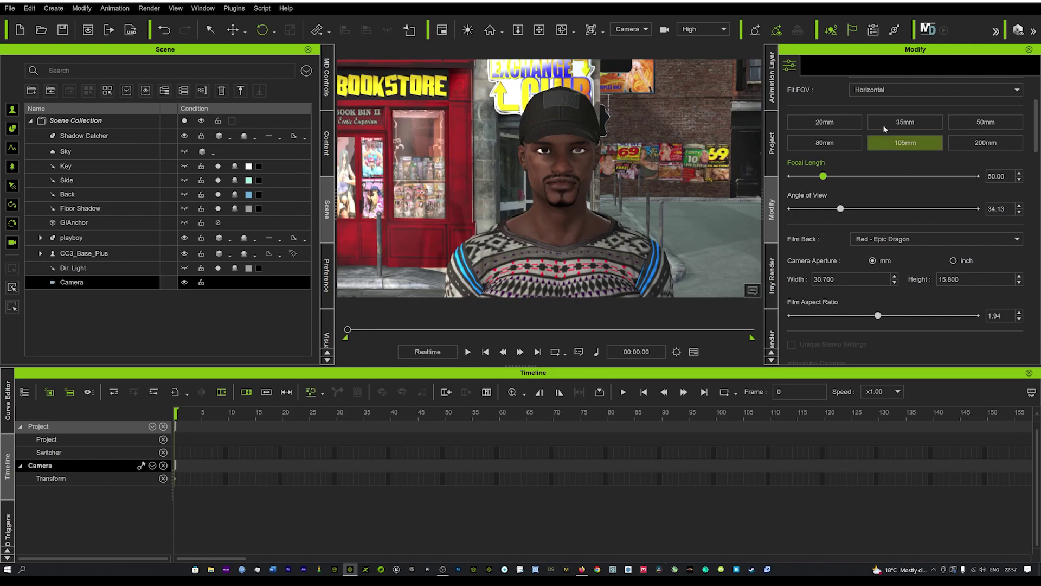
left_click(905, 122)
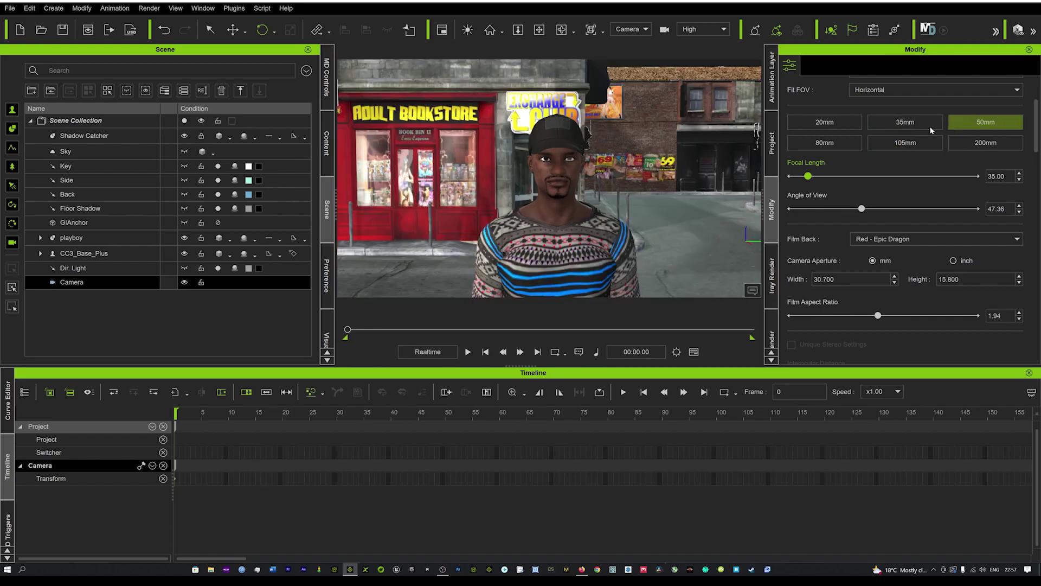
left_click(983, 126)
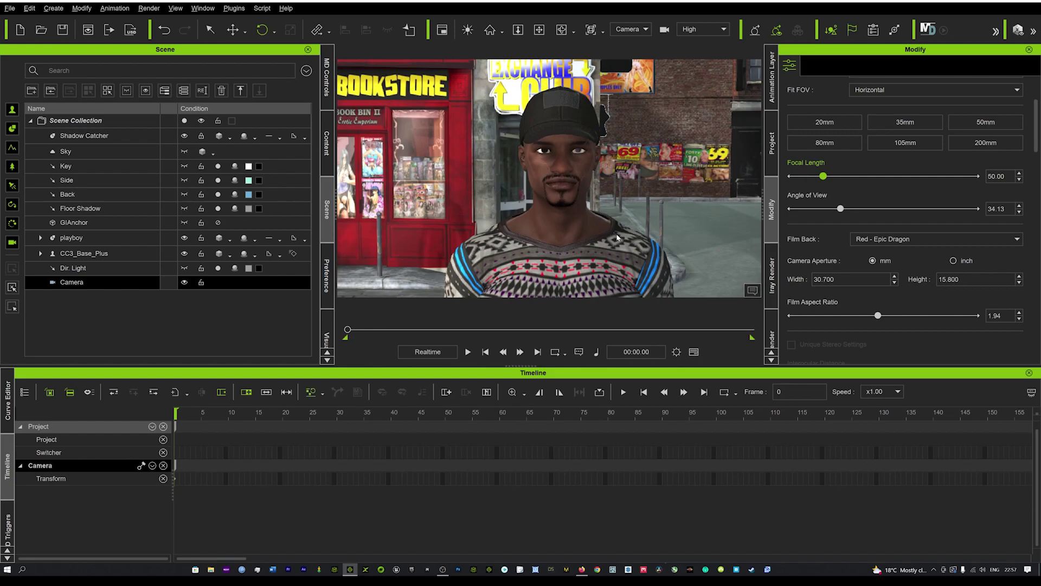
left_click(562, 173)
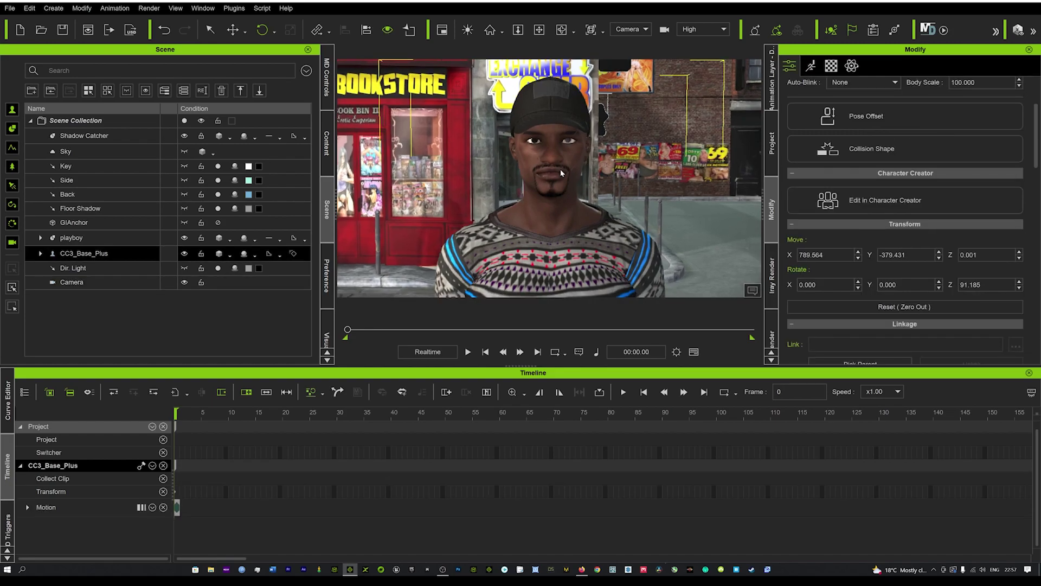
scroll(561, 171, "down", 2)
right_click_drag(580, 235, 557, 222)
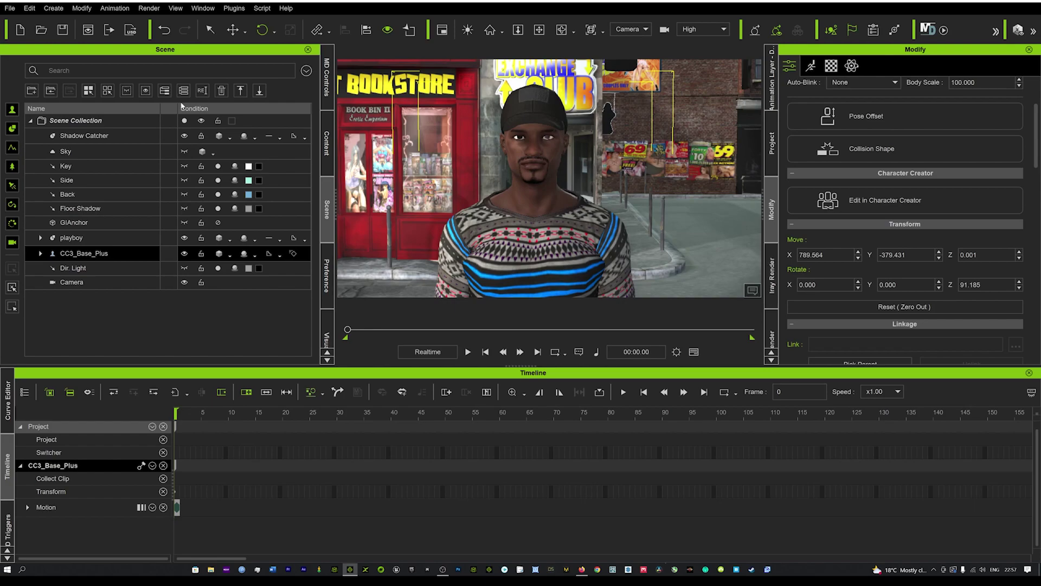
Step: Add a second camera, Camera_0, to the scene
left_click(54, 8)
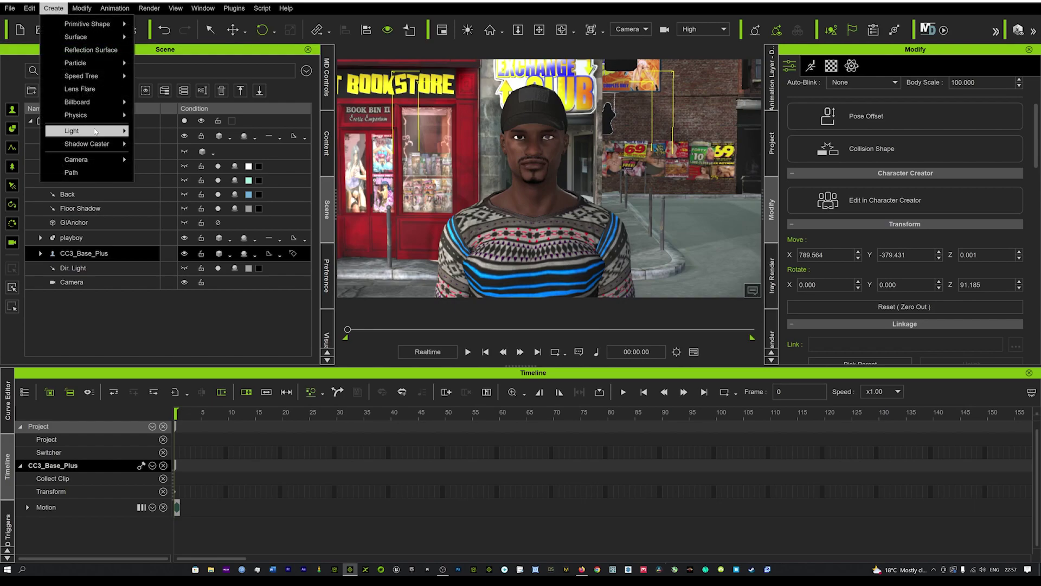
mouse_move(94, 165)
left_click(160, 161)
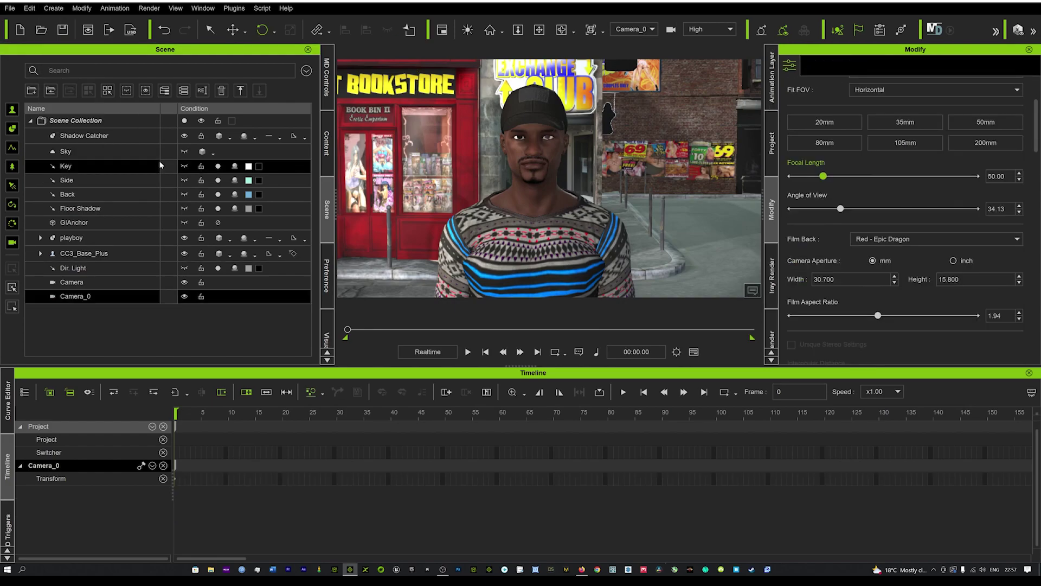
Step: View through the original Camera and move the playhead to frame 25
left_click(651, 28)
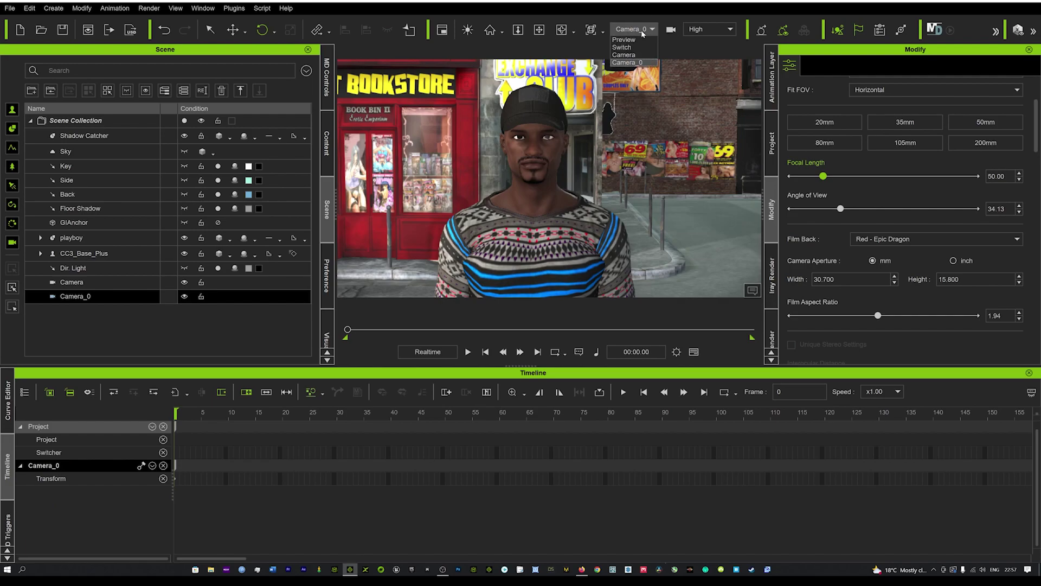
left_click(631, 57)
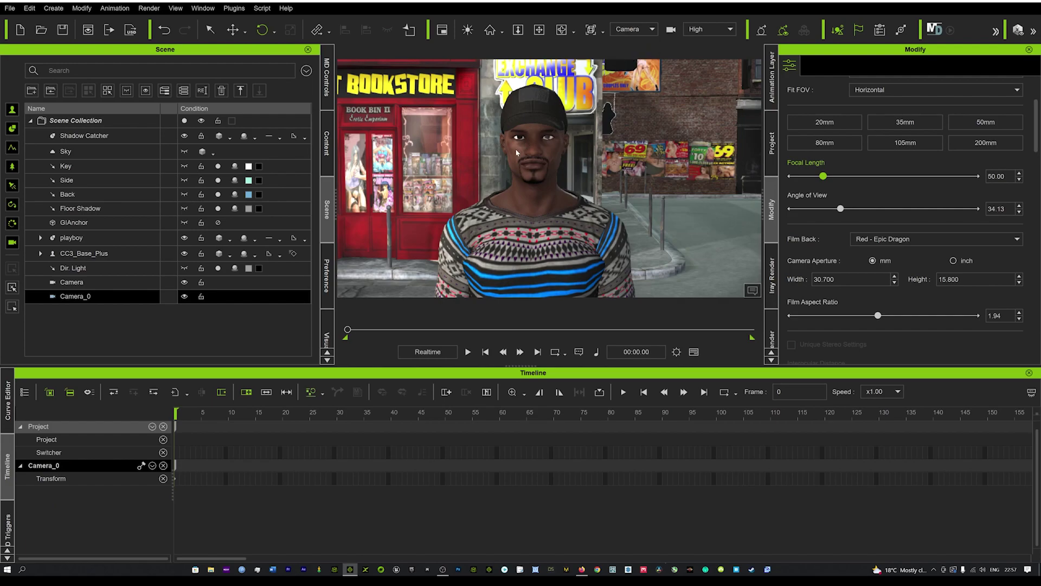
left_click_drag(181, 416, 309, 422)
Step: Add a Switcher track key at frame 25 that cuts to Camera_0
right_click(311, 481)
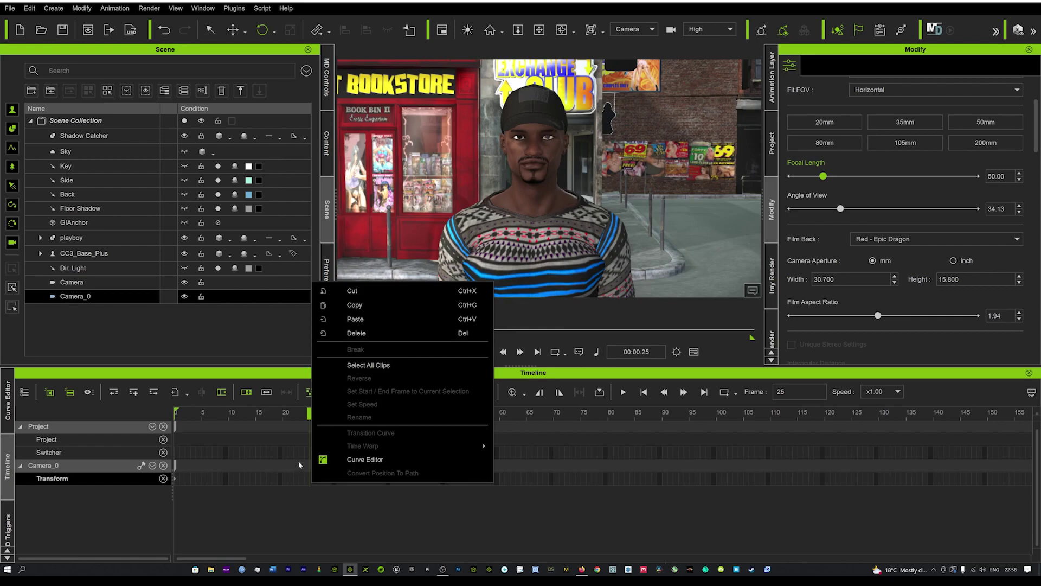
left_click(294, 457)
right_click(293, 460)
right_click(309, 457)
right_click(311, 455)
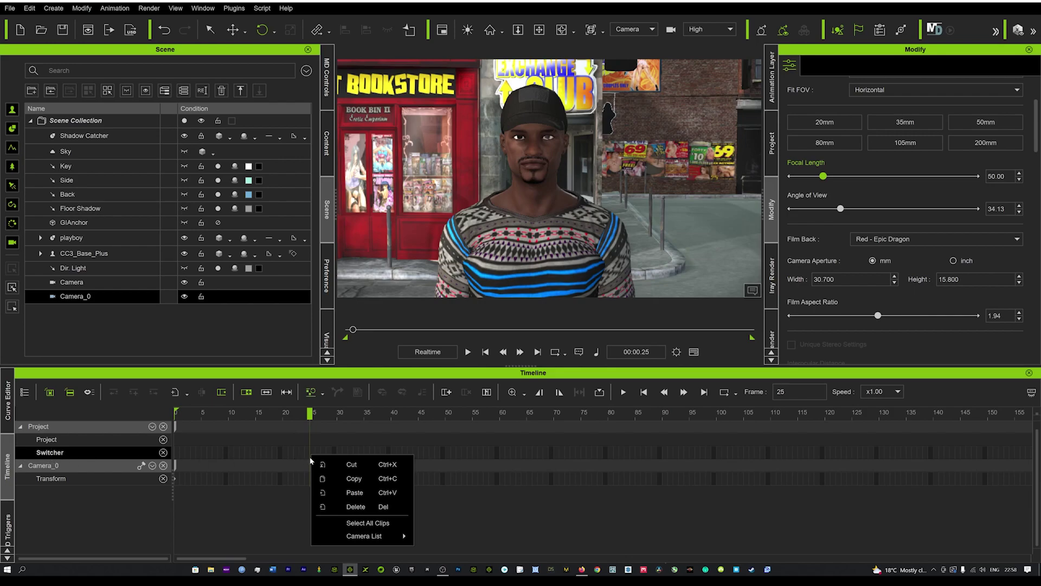
mouse_move(391, 536)
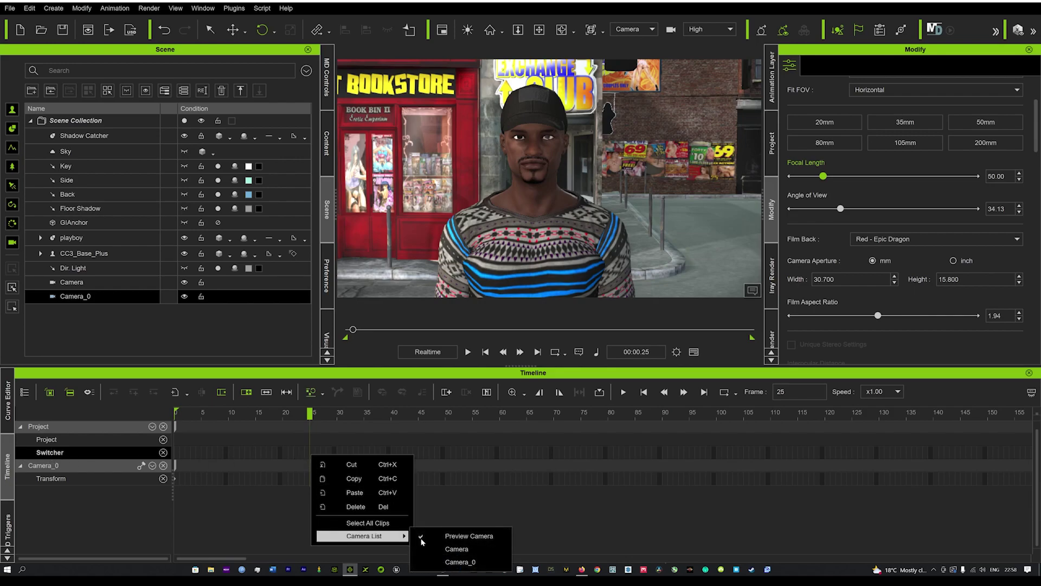
left_click(460, 561)
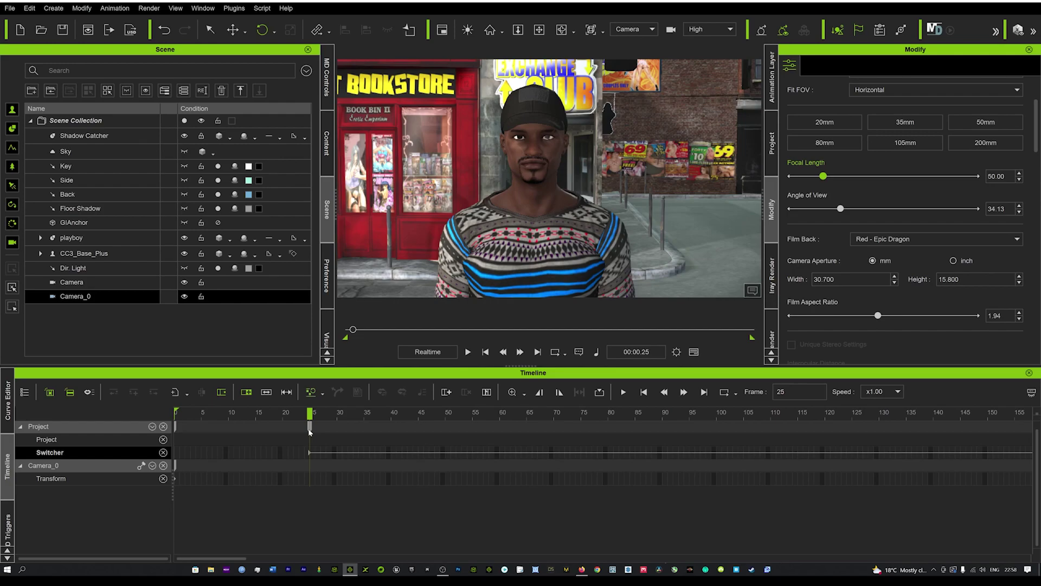
left_click(632, 30)
Step: Swing Camera_0 into a wider, angled shot of the character, then view through Camera again
left_click(625, 62)
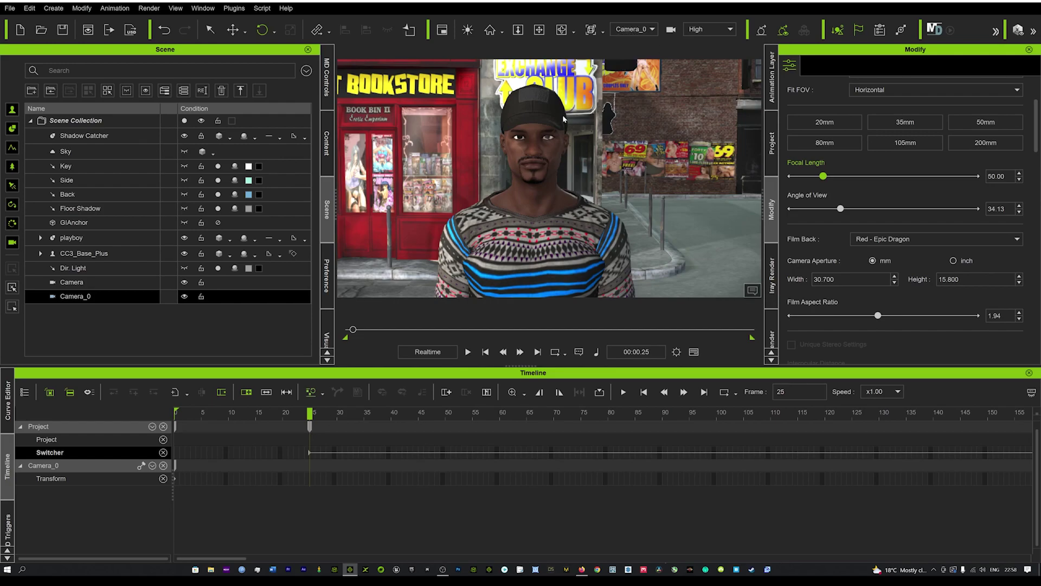
left_click(531, 159)
right_click_drag(531, 163, 479, 247)
scroll(523, 181, "down", 3)
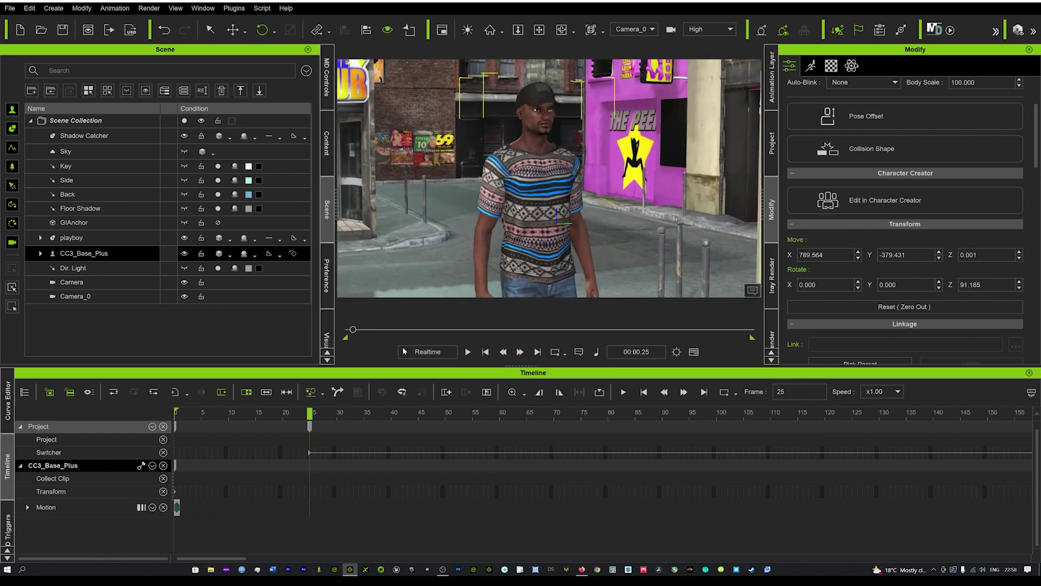
left_click(637, 31)
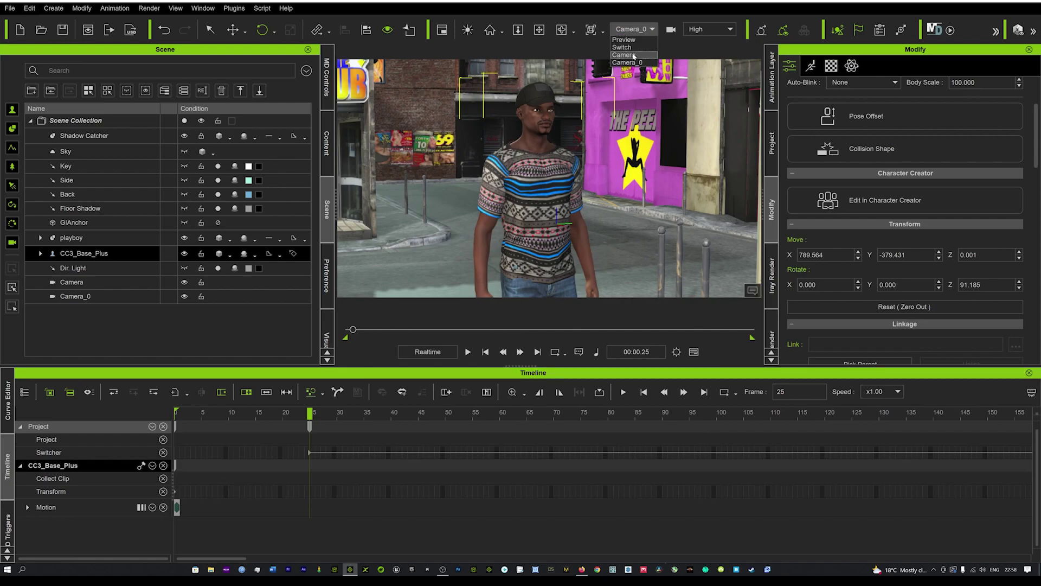
left_click(632, 55)
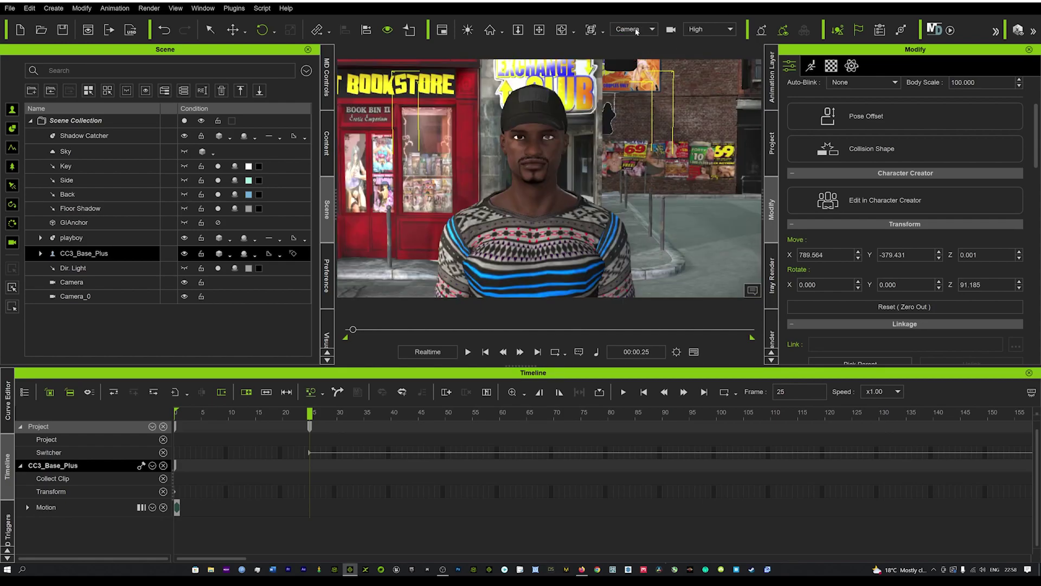
left_click(640, 31)
Step: Preview through the Switcher, move the Camera_0 cut to around frame 75, and scrub to frame 130
left_click_drag(287, 415, 114, 416)
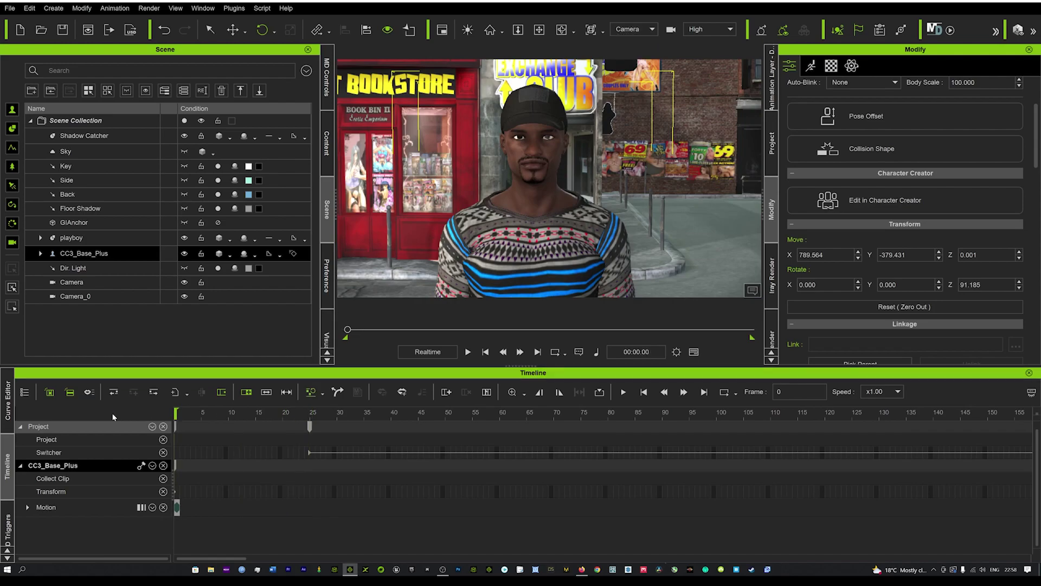
left_click(626, 30)
key("space")
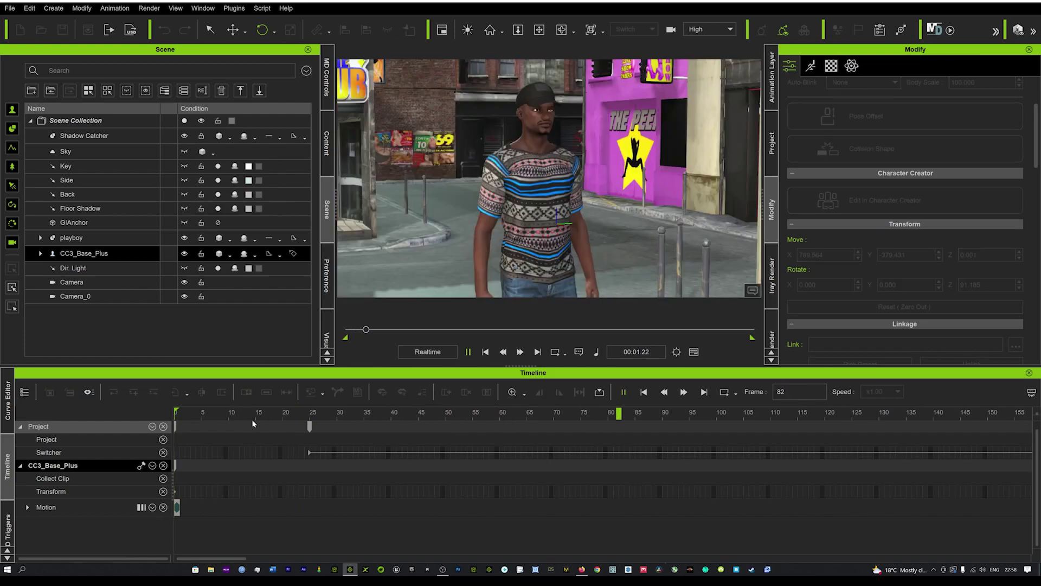
mouse_move(310, 427)
left_mouse_down()
mouse_move(619, 427)
mouse_move(583, 426)
left_mouse_up()
key("space")
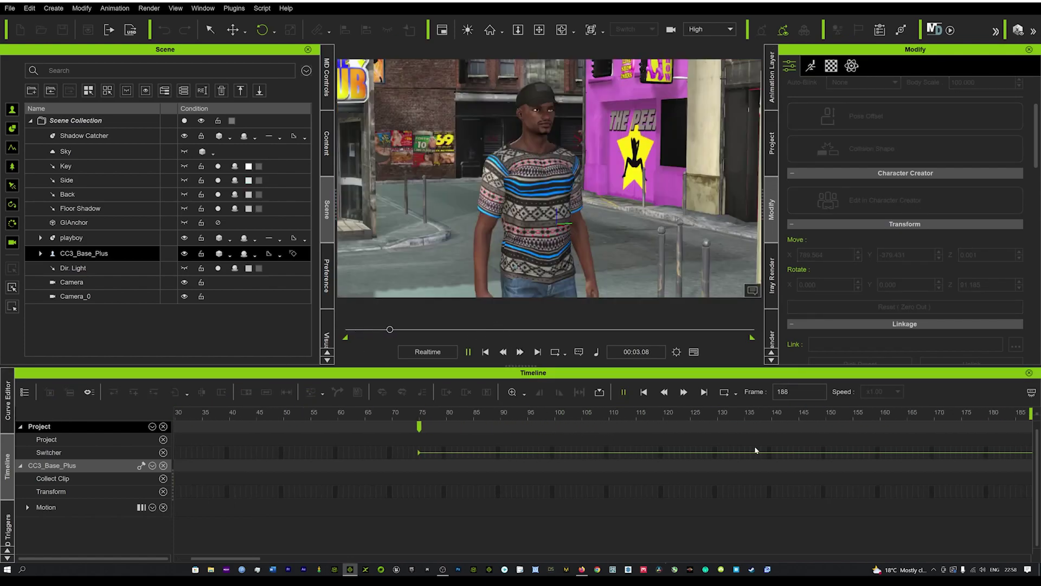
scroll(369, 430, "down", 3)
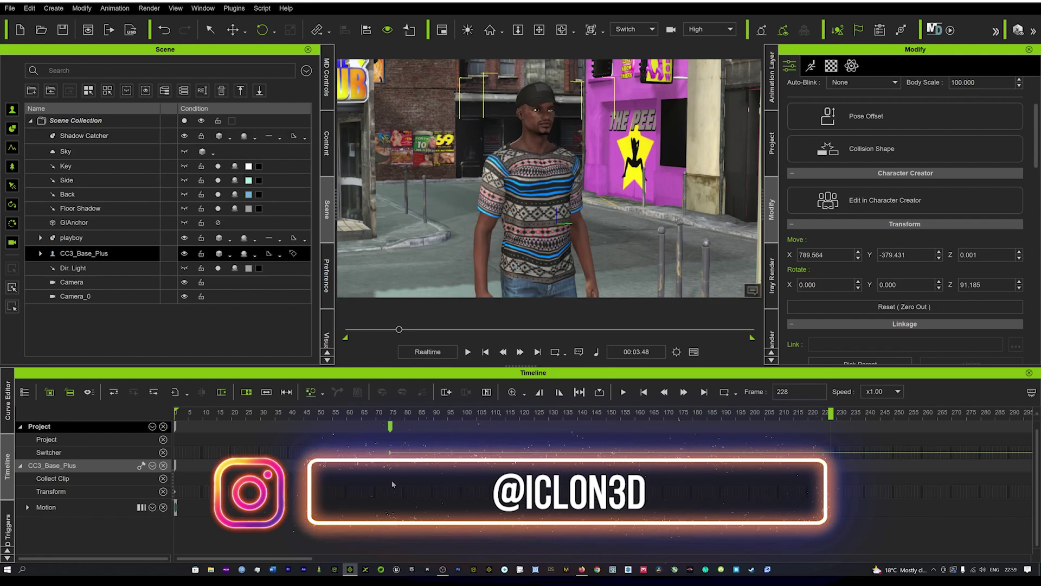
left_click_drag(393, 425, 552, 419)
key("Left")
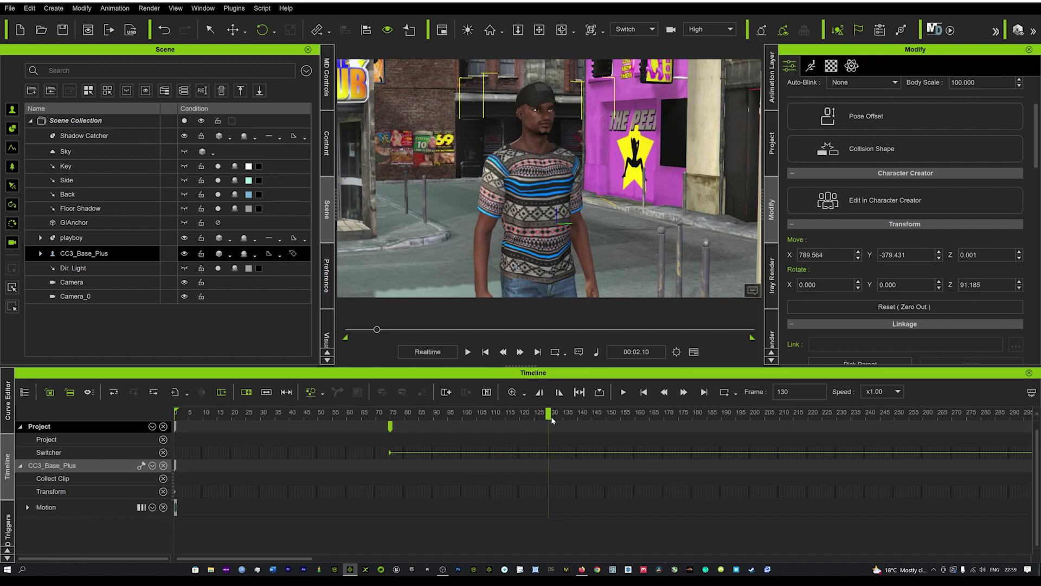
Step: Add a Switcher key at frame 130 that cuts back to Camera
right_click(548, 453)
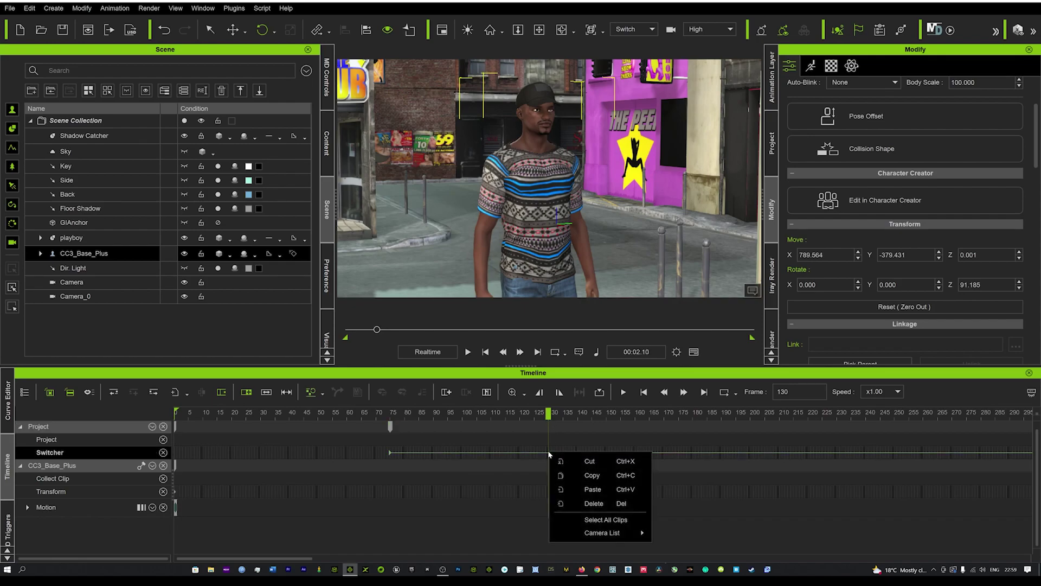
mouse_move(592, 535)
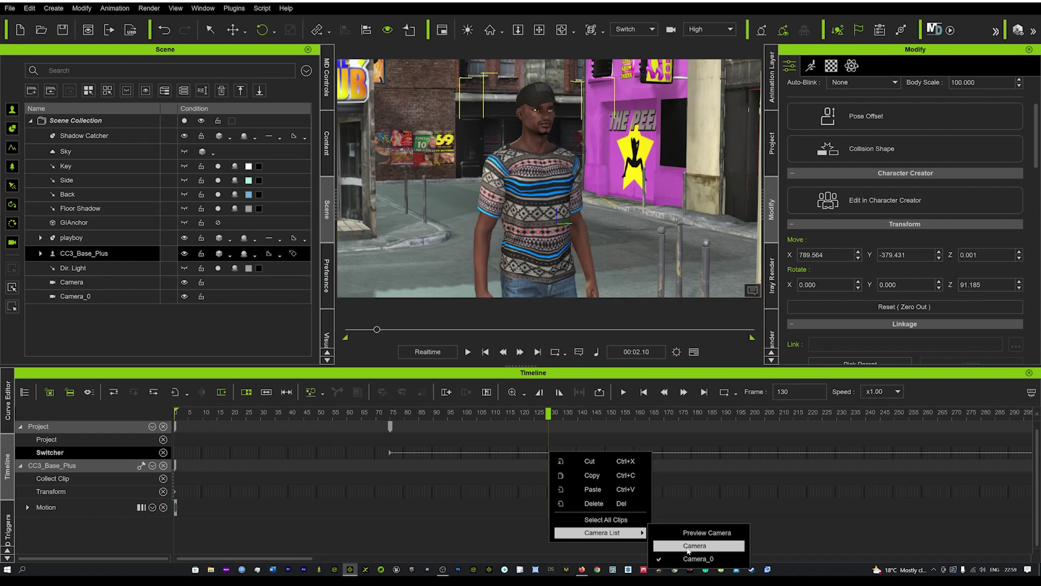
left_click(687, 546)
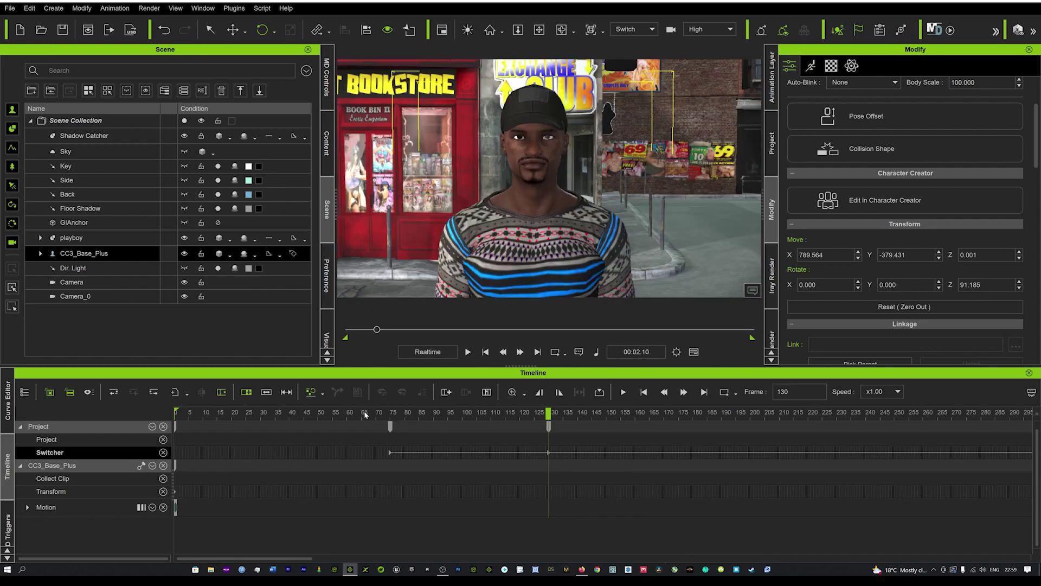
Step: Rewind and play the sequence to preview the camera cuts
left_click_drag(326, 420, 58, 398)
key("space")
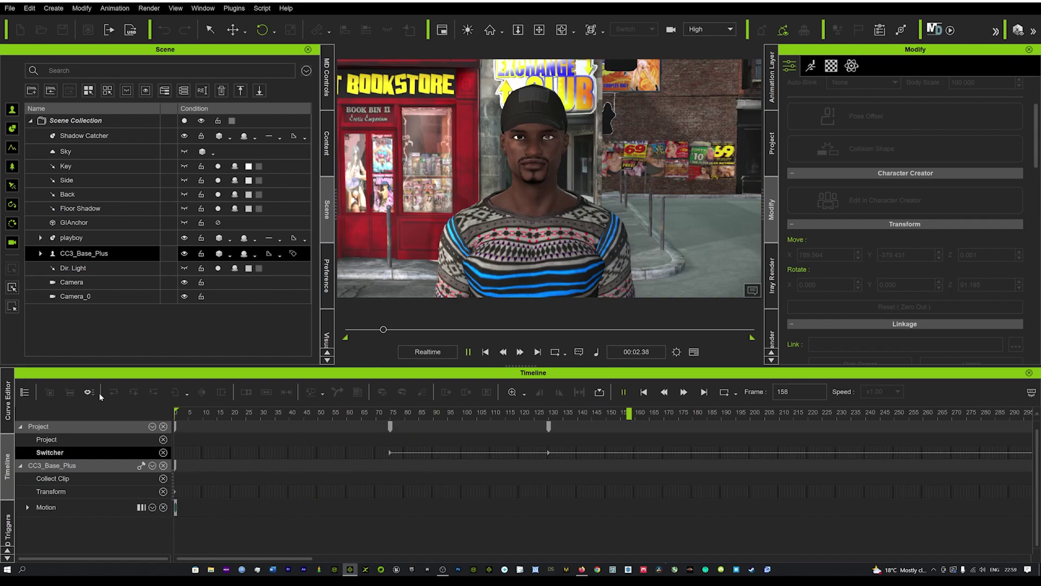
key("space")
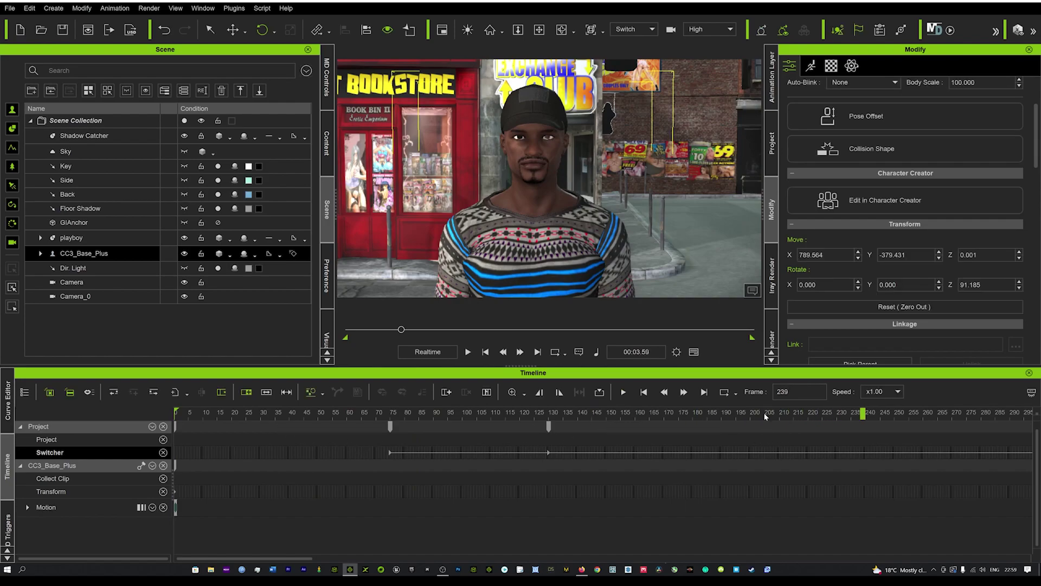
left_click_drag(398, 413, 21, 413)
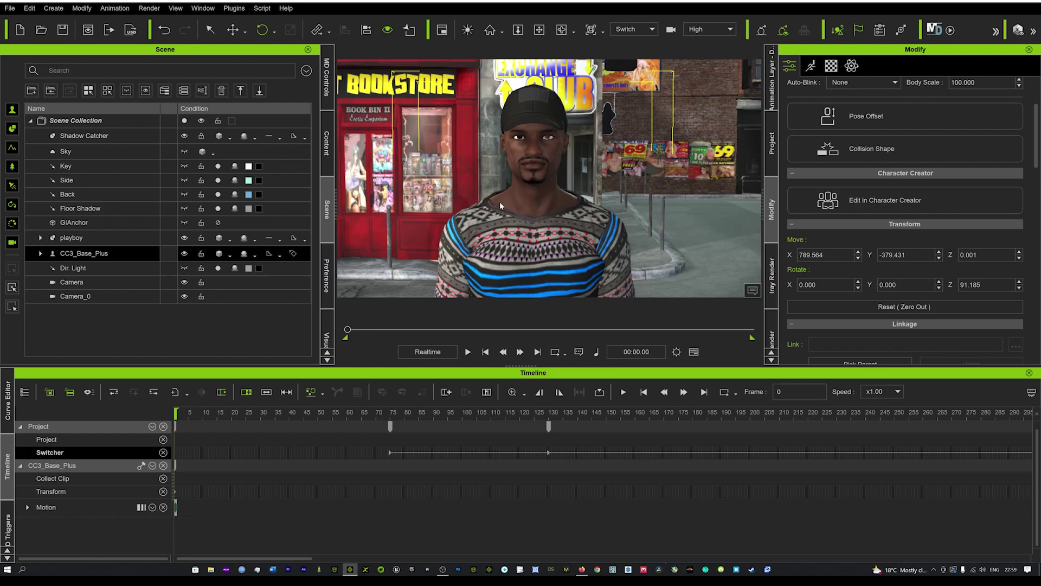
key("space")
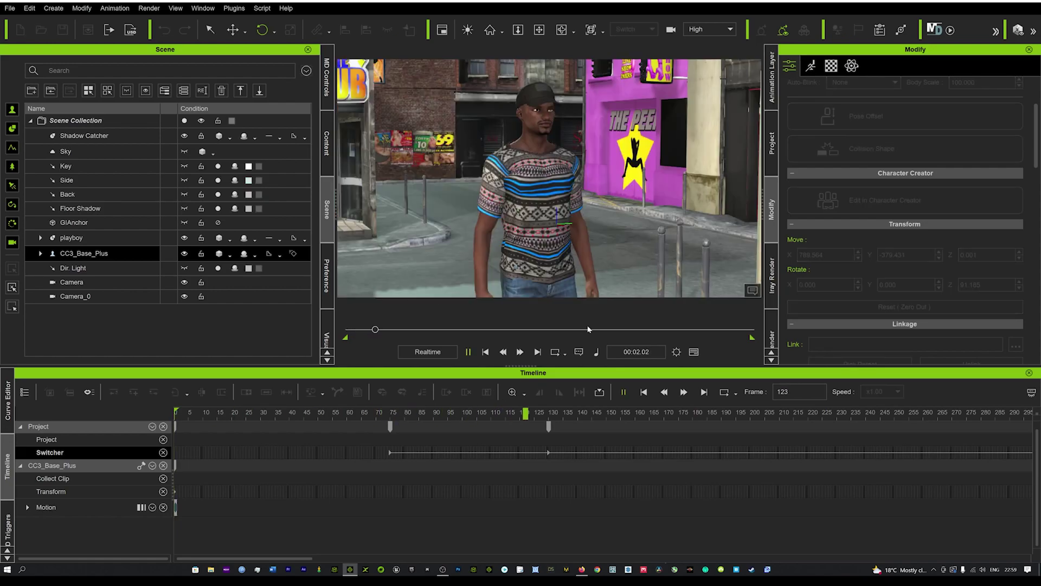
key("space")
Step: Move Camera's Transform key from frame 126 to frame 124
left_click(548, 427)
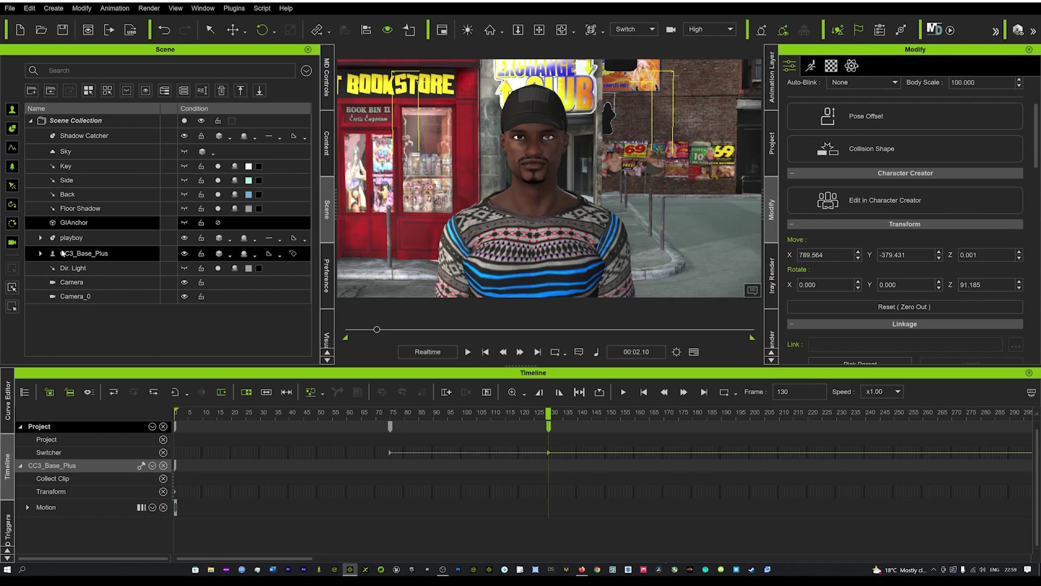
left_click(72, 282)
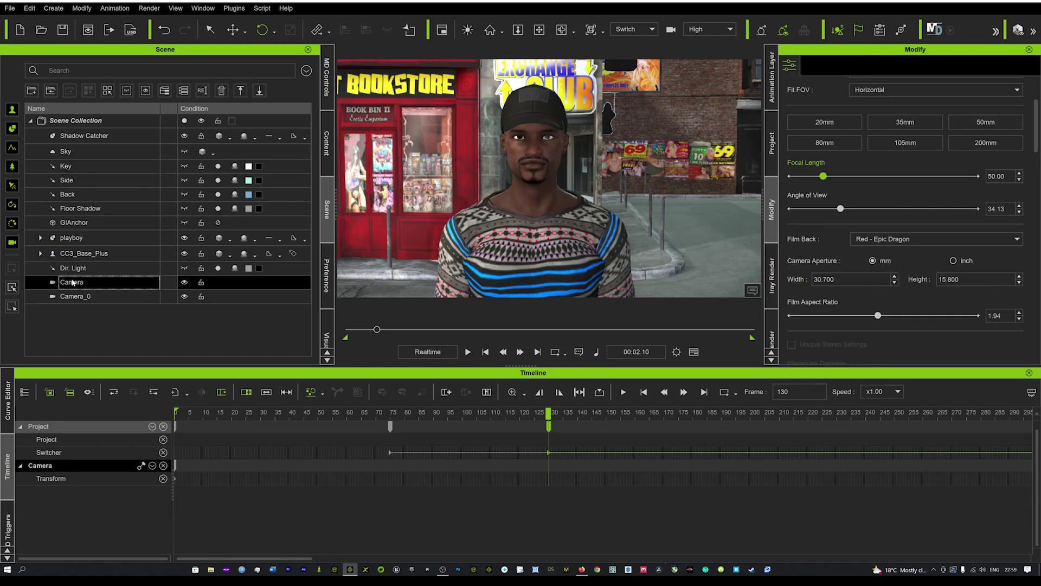
left_click(539, 479)
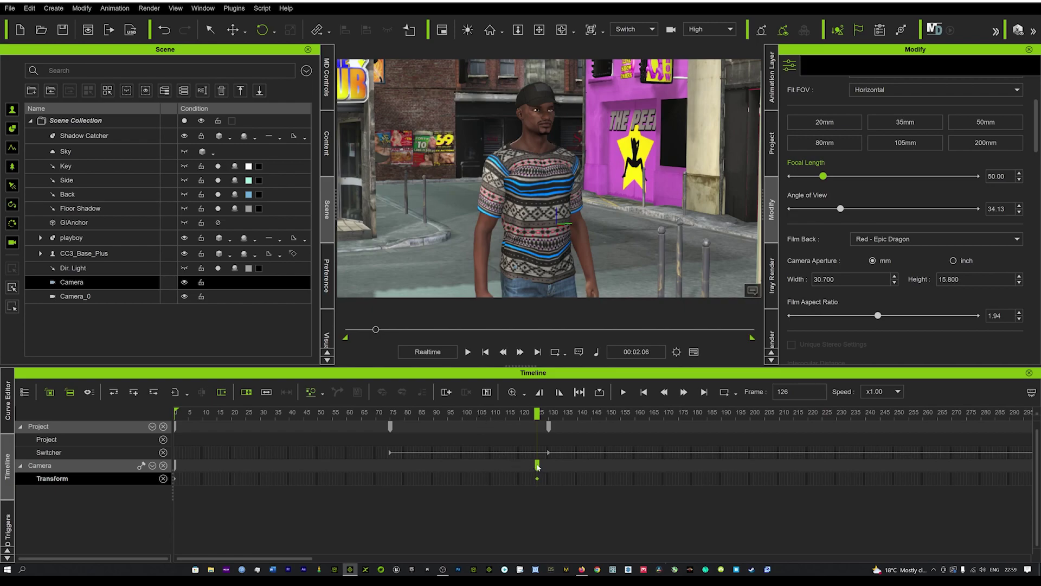
left_click_drag(537, 467, 531, 466)
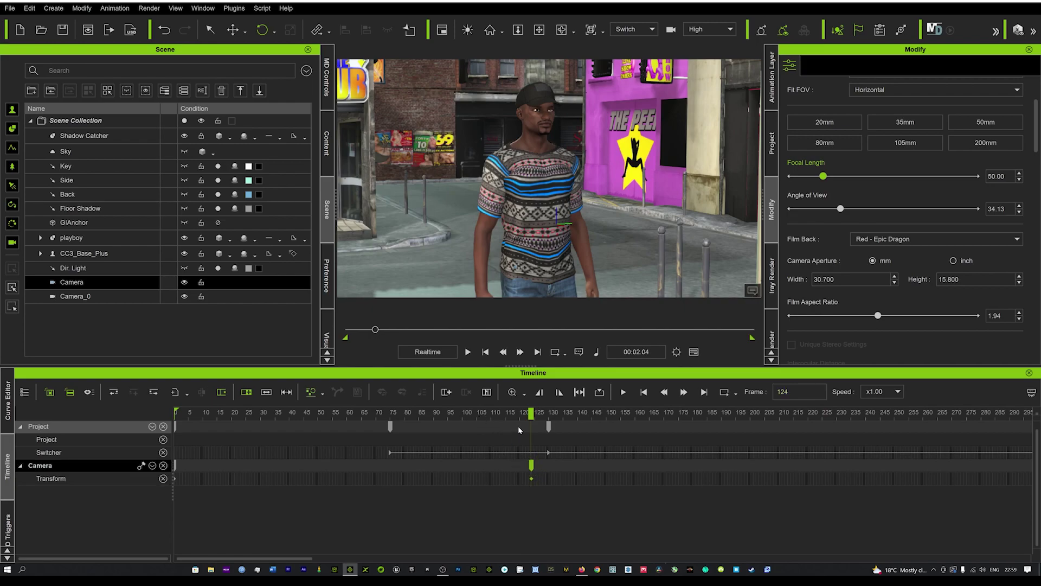
Step: Key a high wide street shot for Camera at frame 130, then rewind to frame 0
left_click(549, 427)
scroll(516, 178, "down", 8)
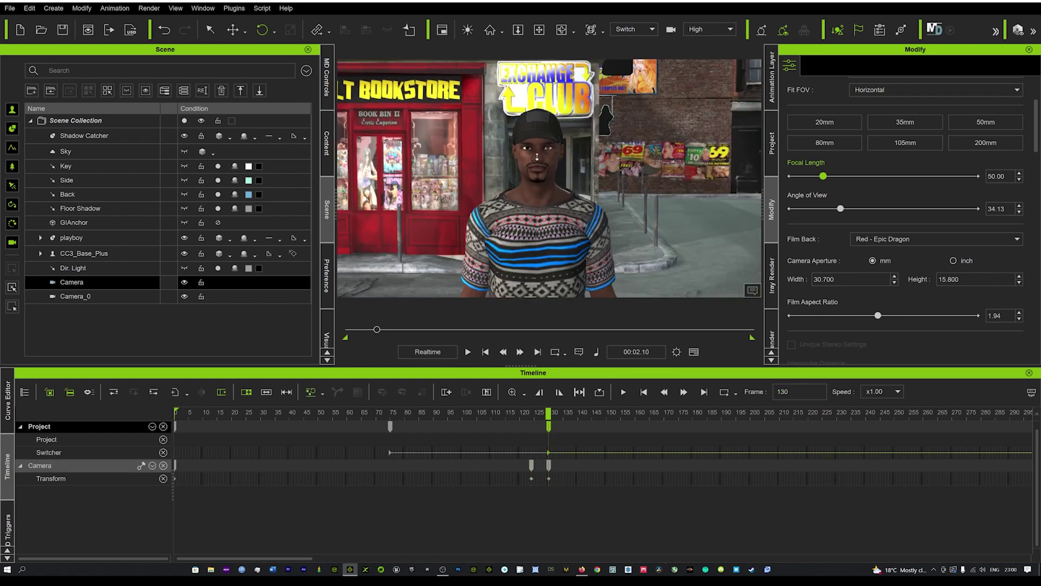
scroll(538, 224, "up", 5)
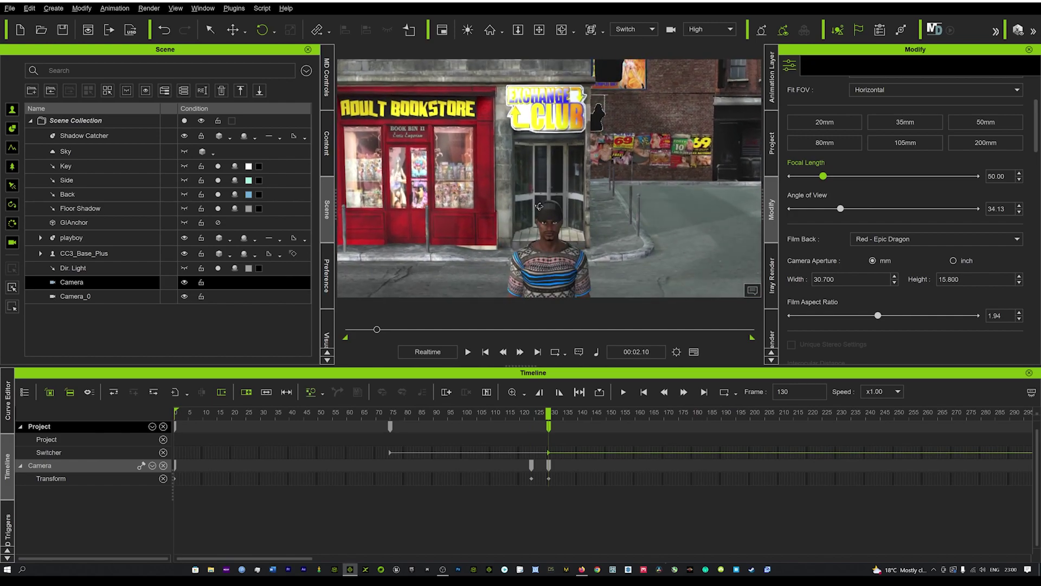
left_click(542, 260)
scroll(548, 255, "up", 2)
scroll(548, 255, "down", 6)
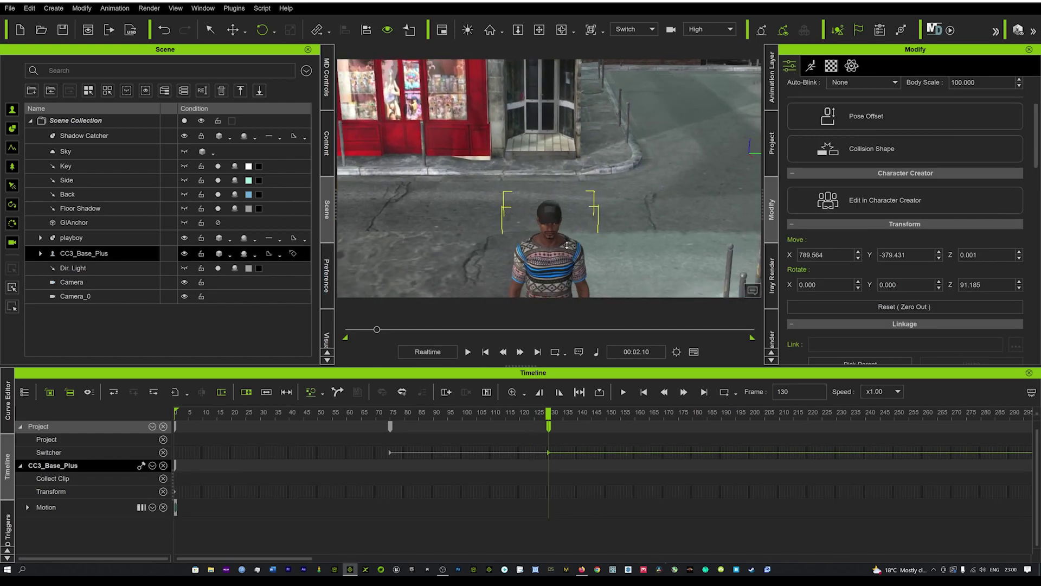
scroll(555, 249, "up", 2)
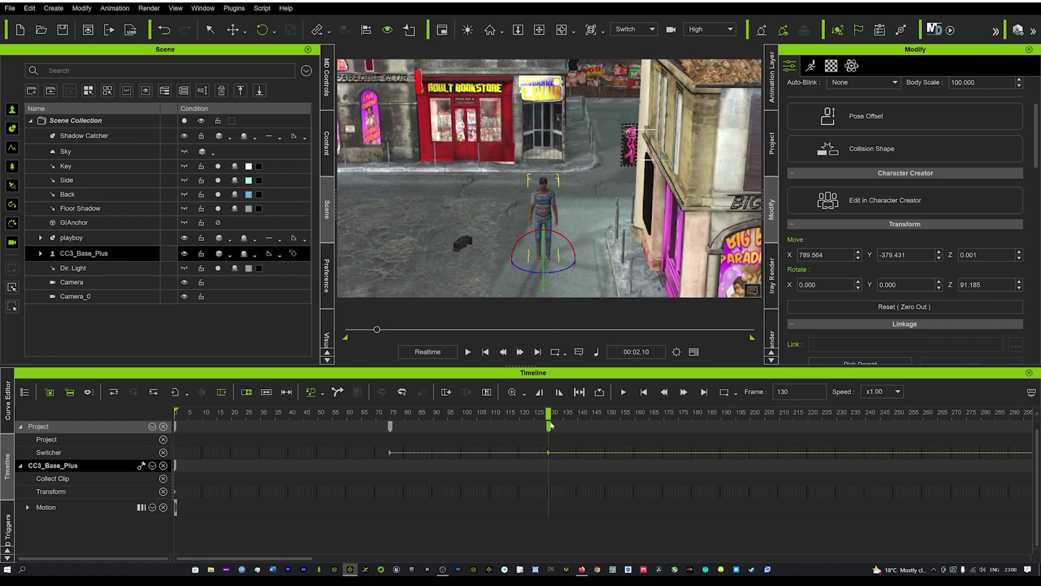
left_click_drag(548, 413, 176, 415)
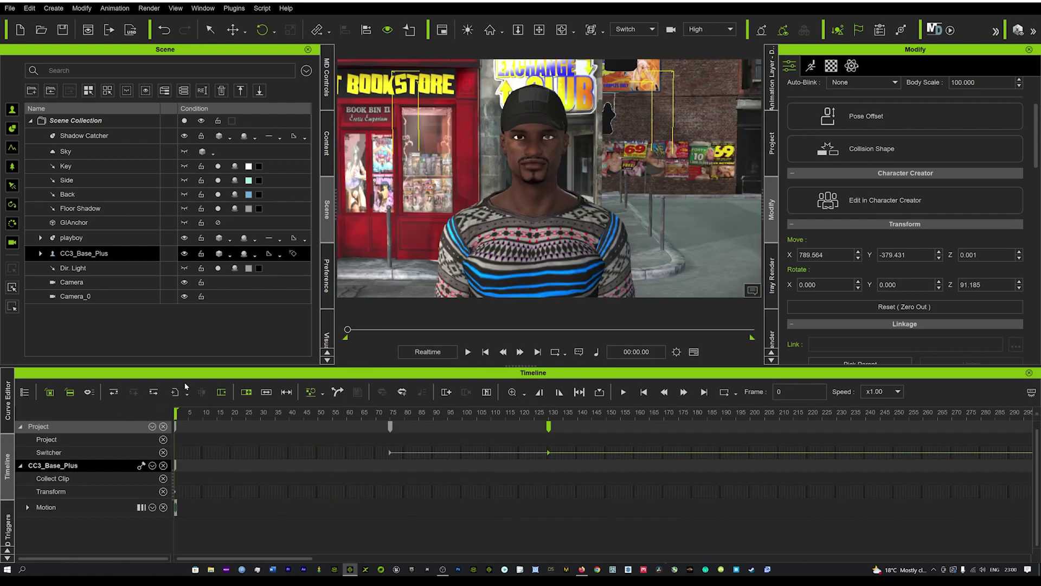
Step: Play the sequence, stopping at frame 235, and check the viewing camera list without changing it
key("space")
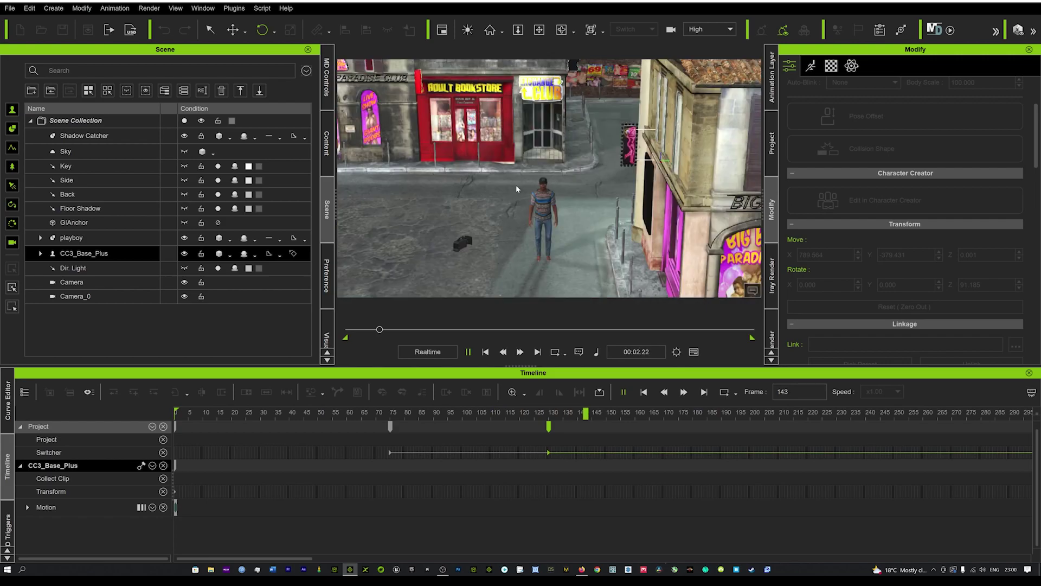
key("space")
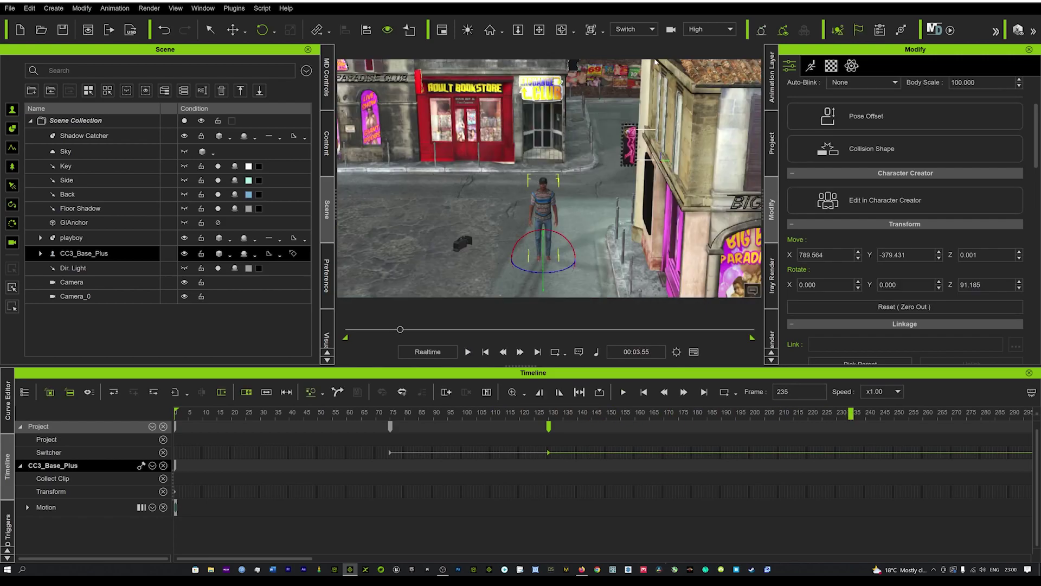
left_click(633, 28)
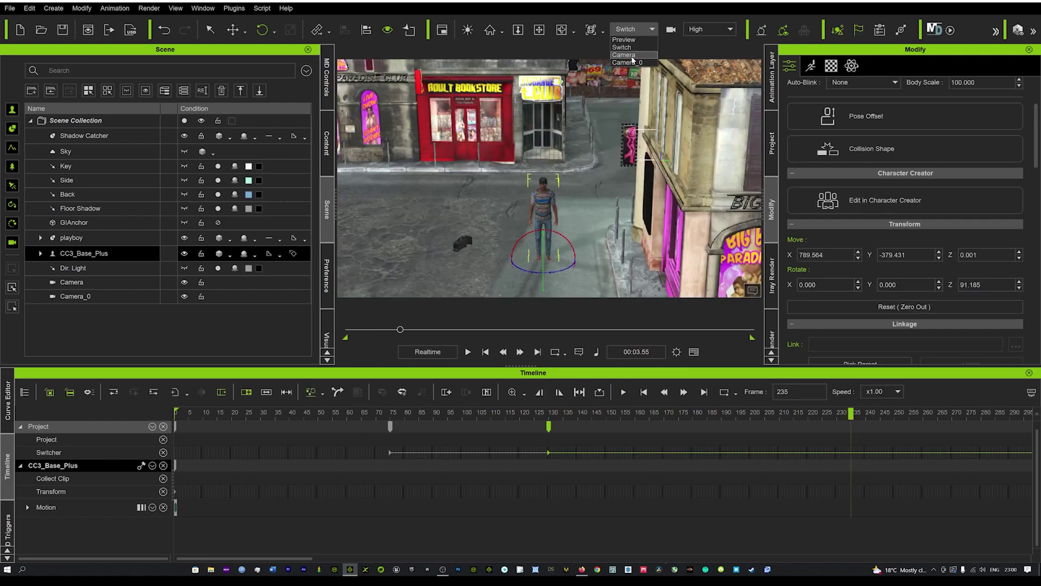
left_click(581, 51)
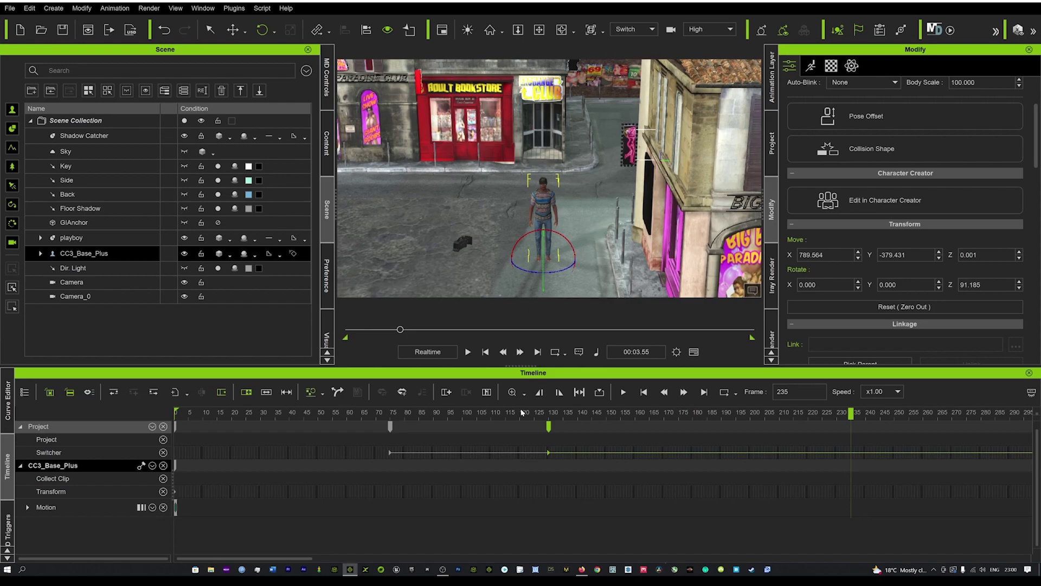
Step: Insert a Switcher cut to Camera_0 at frame 234
right_click(849, 453)
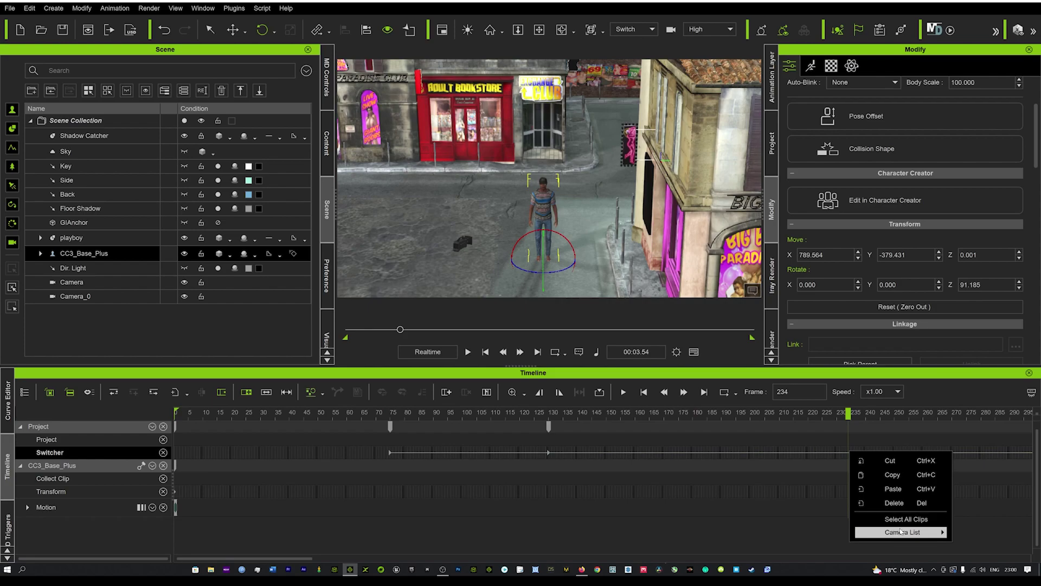
mouse_move(899, 531)
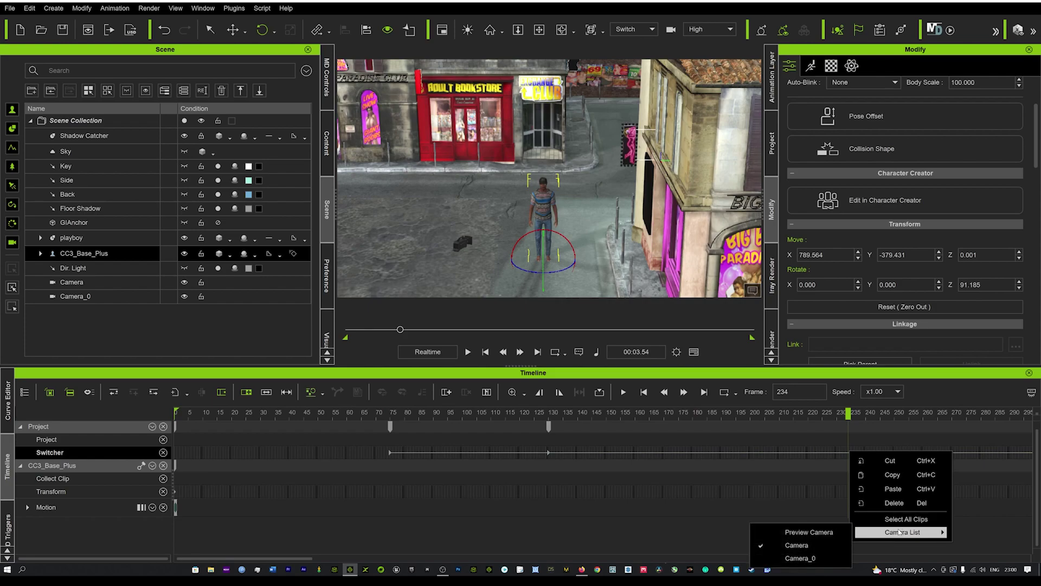
left_click(800, 558)
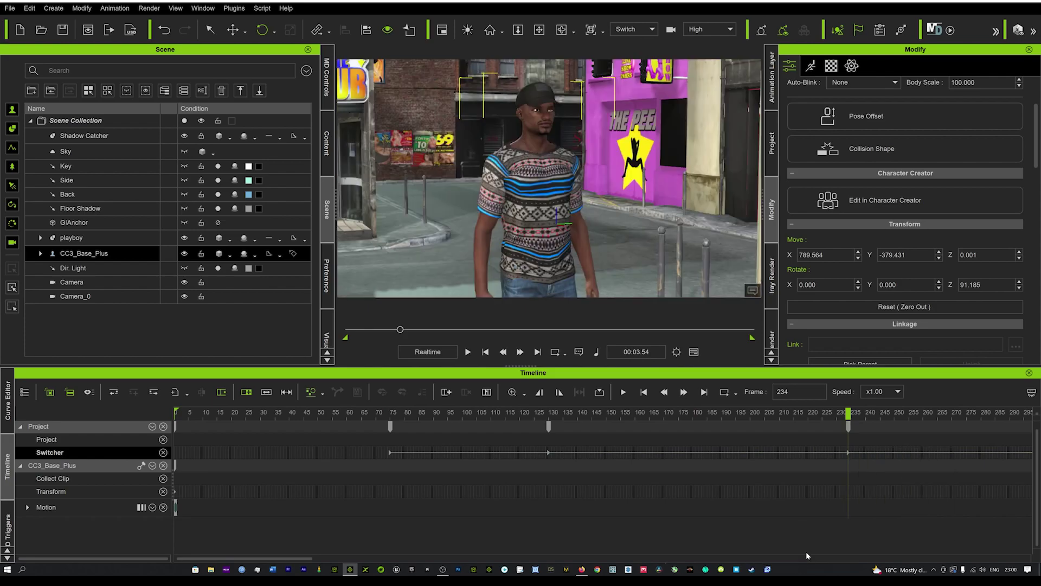
Step: Scrub the animation to check the cuts, then return to frame 234 and select Camera_0
left_click(849, 428)
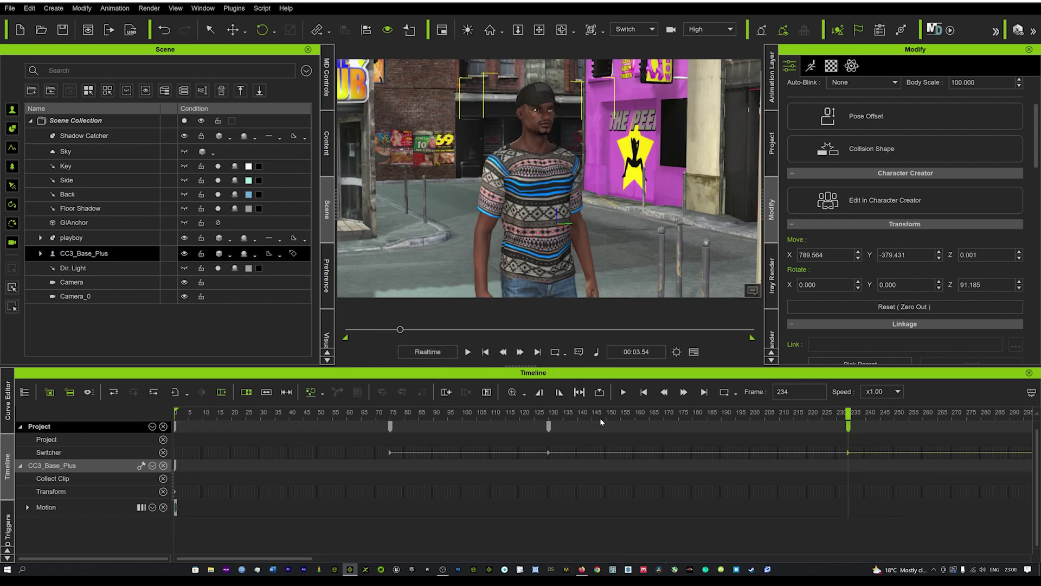
left_click_drag(499, 415, 914, 428)
left_click(849, 427)
left_click(82, 297)
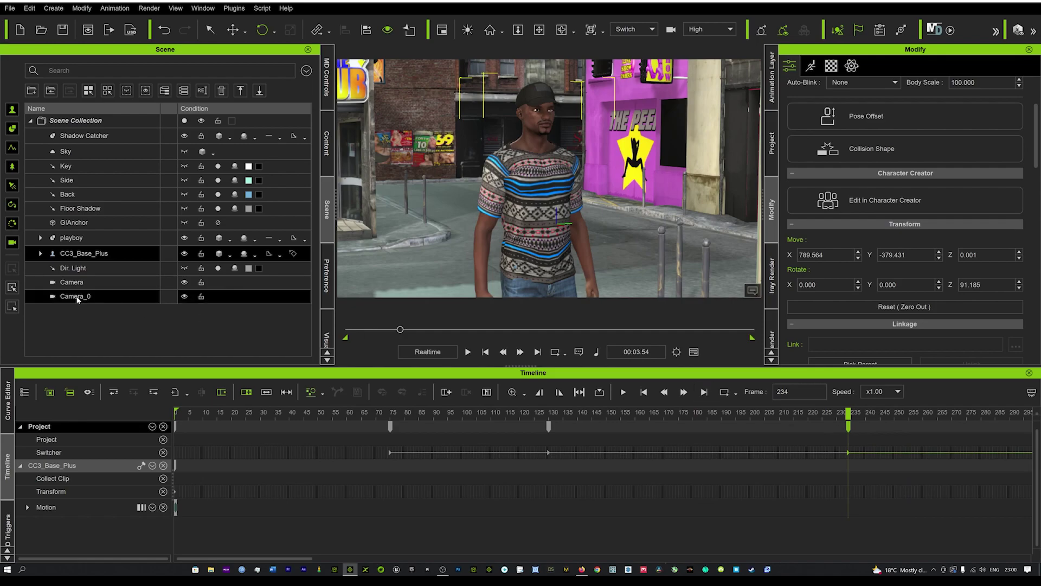
Step: Add a Camera_0 transform key at frame 229 and move it to frame 226
left_click(77, 297)
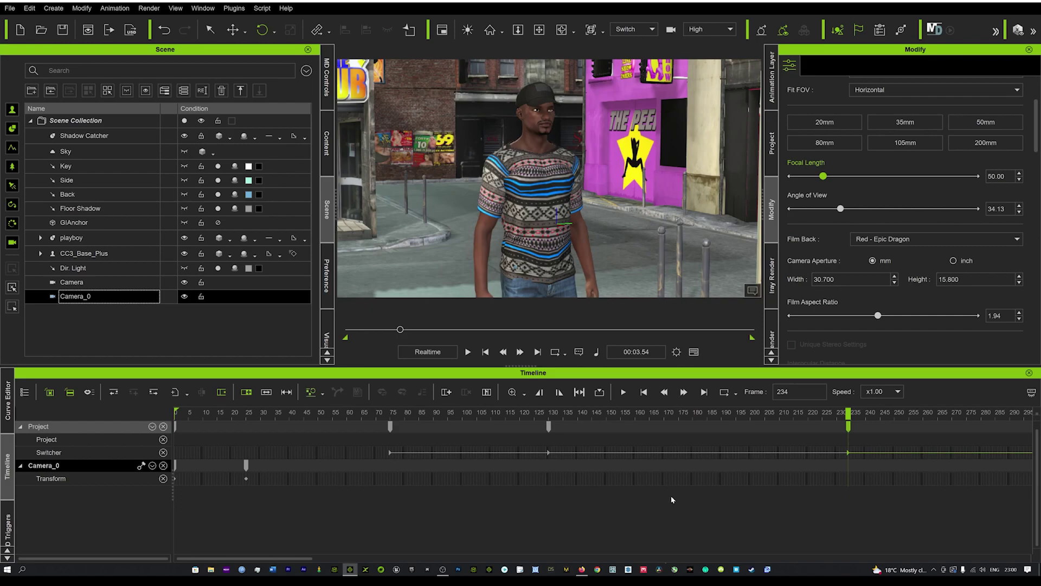
left_click(834, 480)
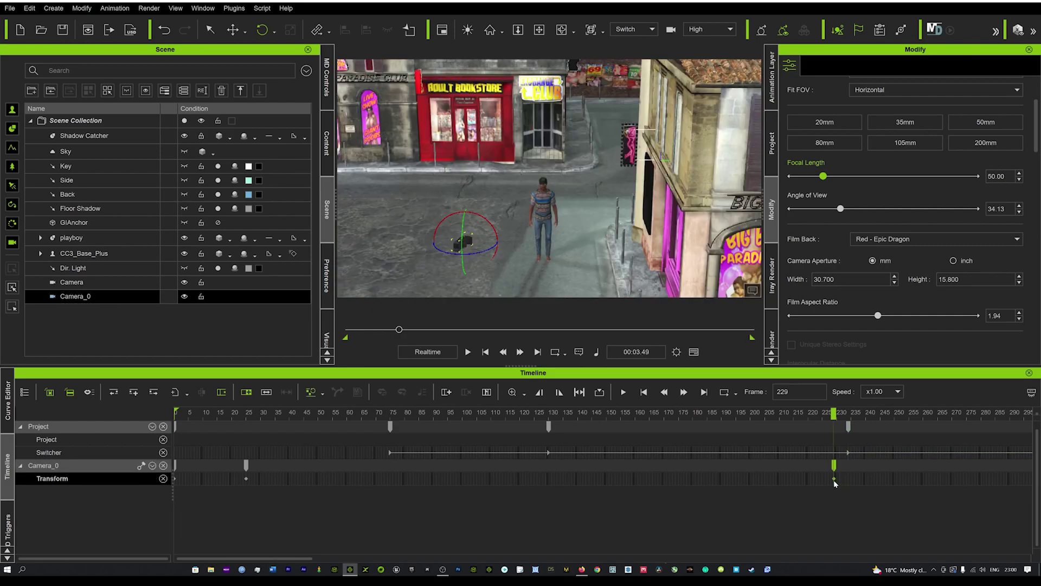
left_click_drag(834, 466, 825, 466)
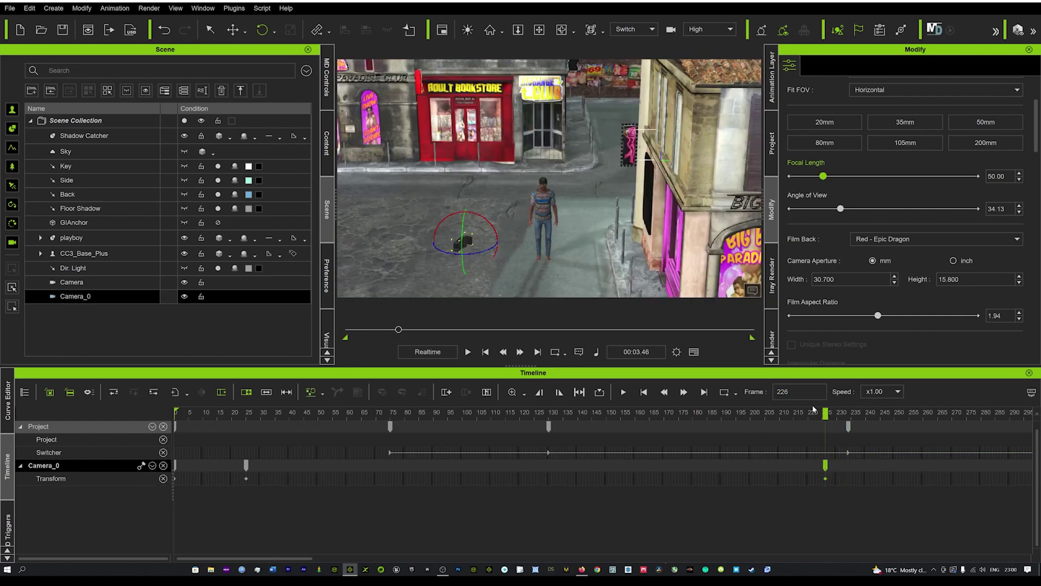
Step: At frame 234, zoom and orbit Camera_0 into a tight close-up of the character's face
left_click(849, 427)
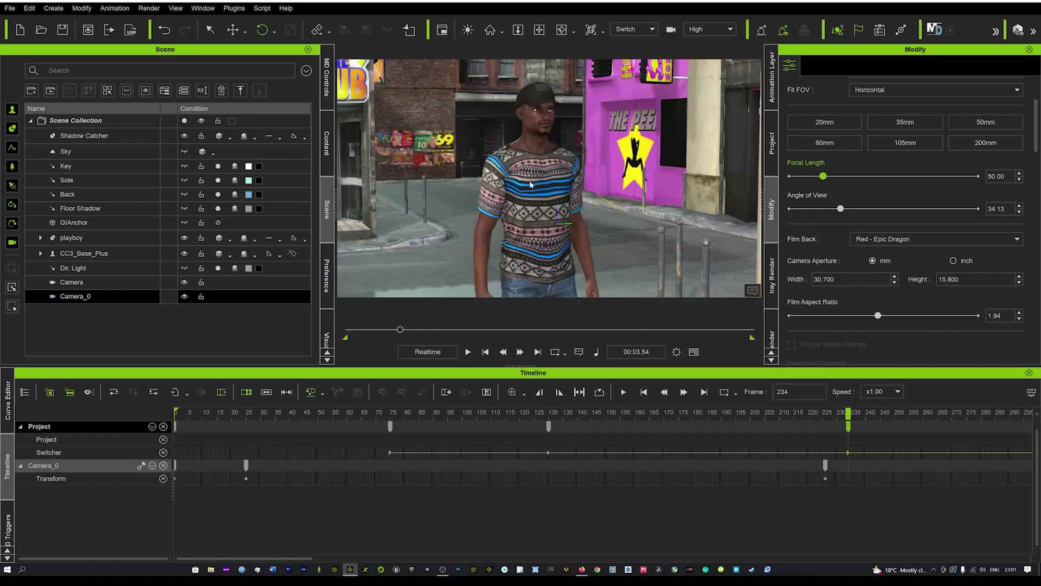
scroll(528, 175, "up", 4)
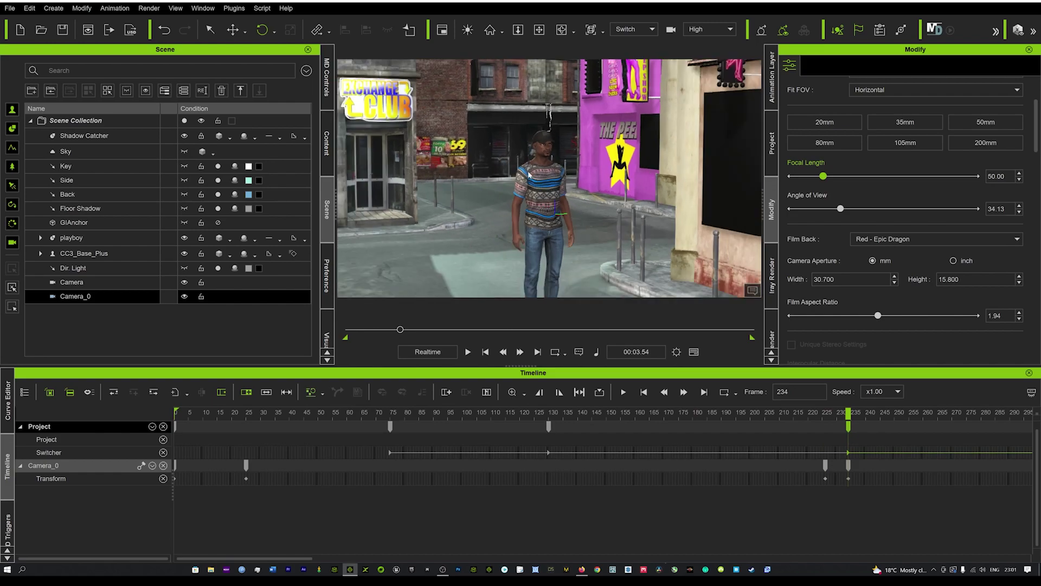
scroll(550, 156, "up", 5)
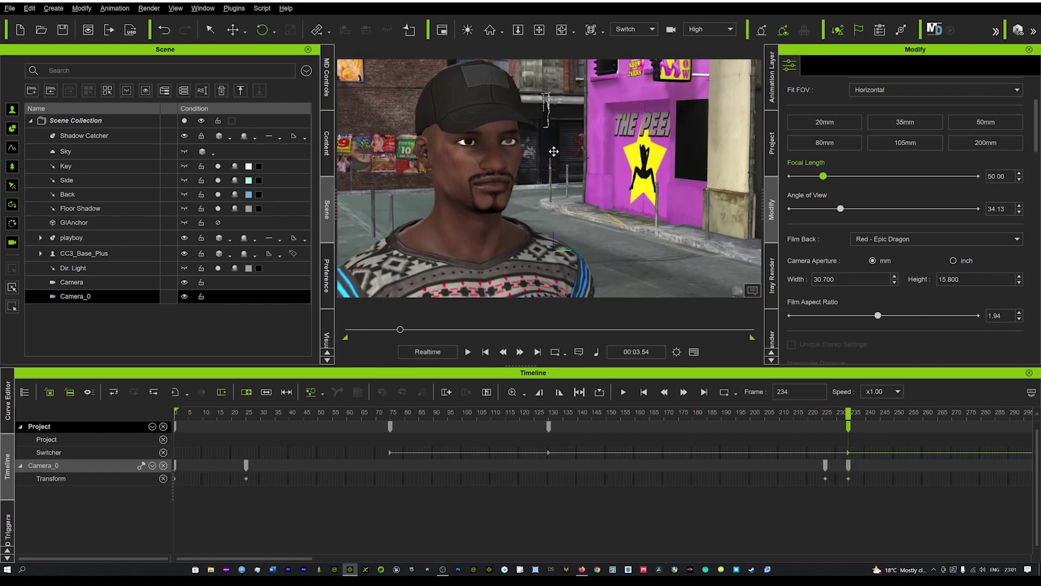
left_click(476, 167)
right_click_drag(474, 171, 512, 173)
scroll(512, 173, "up", 6)
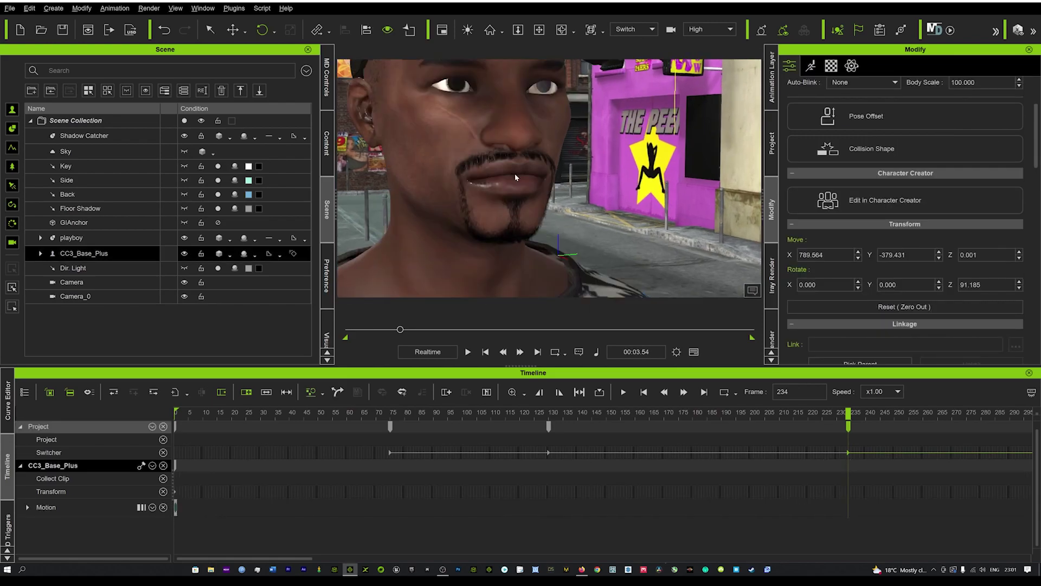
Step: Play from the start through the face close-up, then scrub back to frame 229's wide shot
scroll(734, 442, "down", 6)
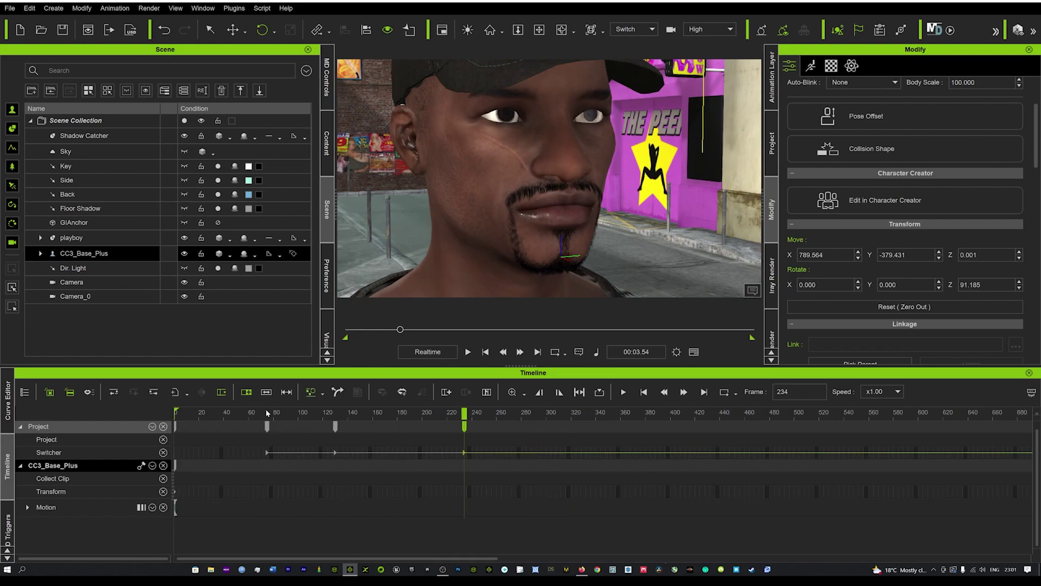
key("Home")
key("space")
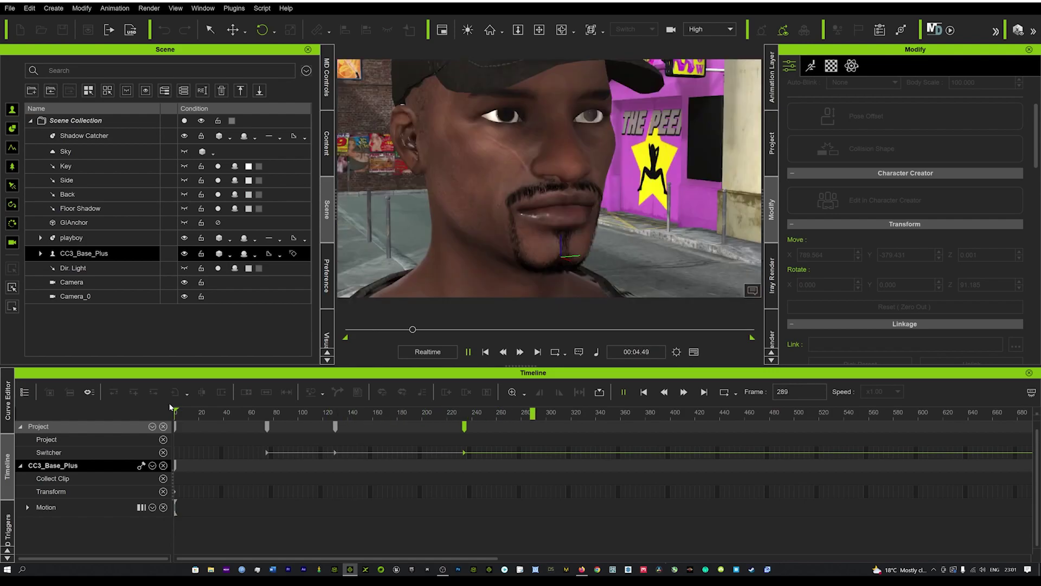
key("space")
left_click_drag(437, 416, 461, 415)
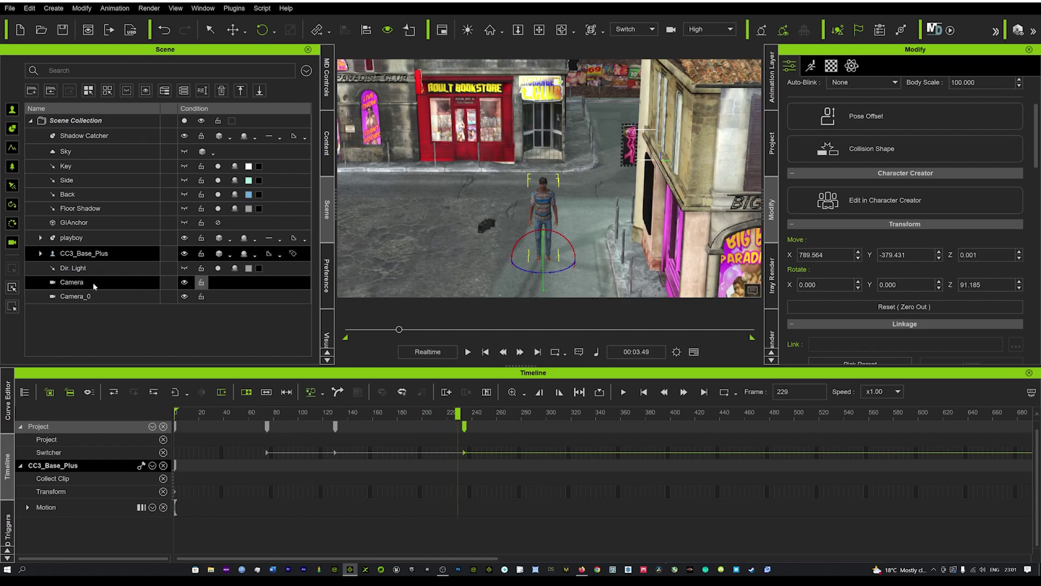
Step: Select Camera_0, rewind, and play its face close-up through to about frame 360
left_click(184, 286)
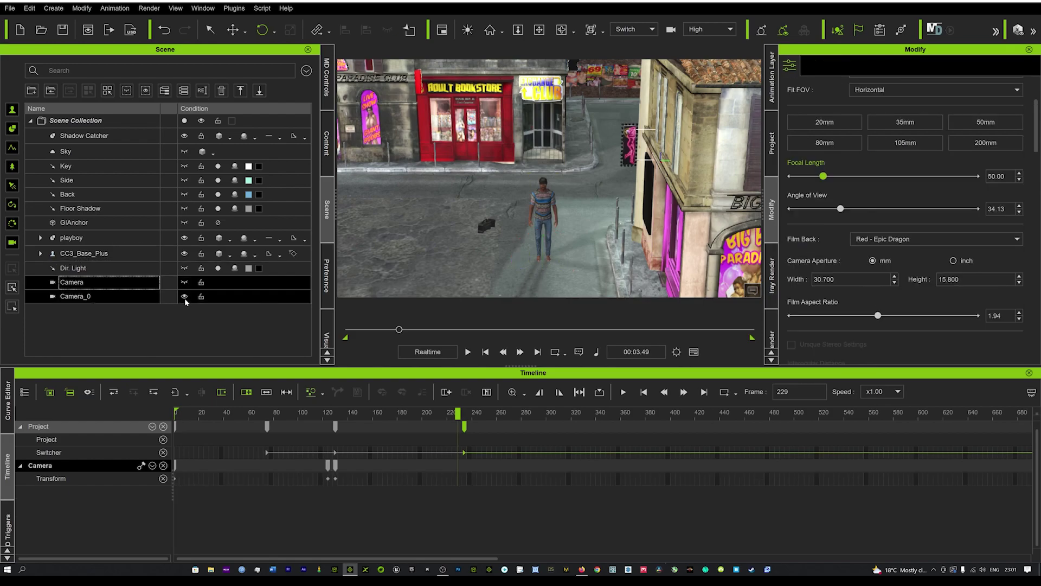
left_click(185, 296)
left_click_drag(381, 413, 135, 408)
key("space")
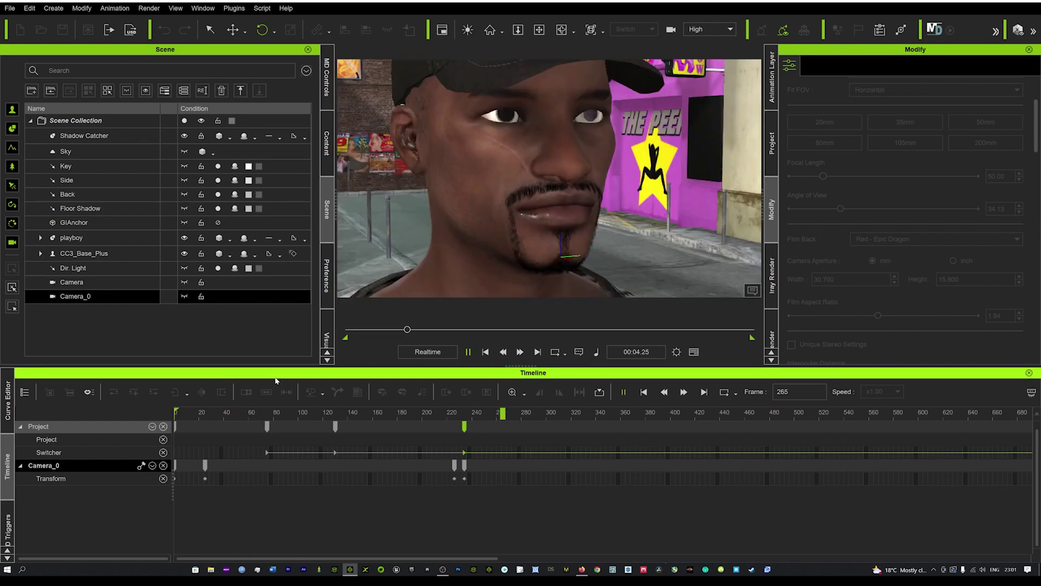
key("space")
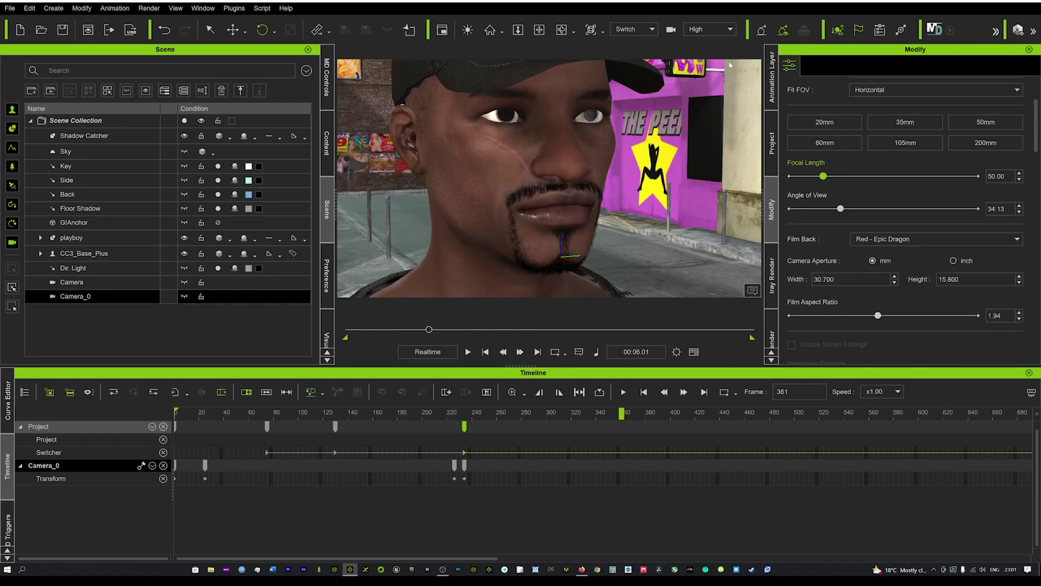
left_click(647, 31)
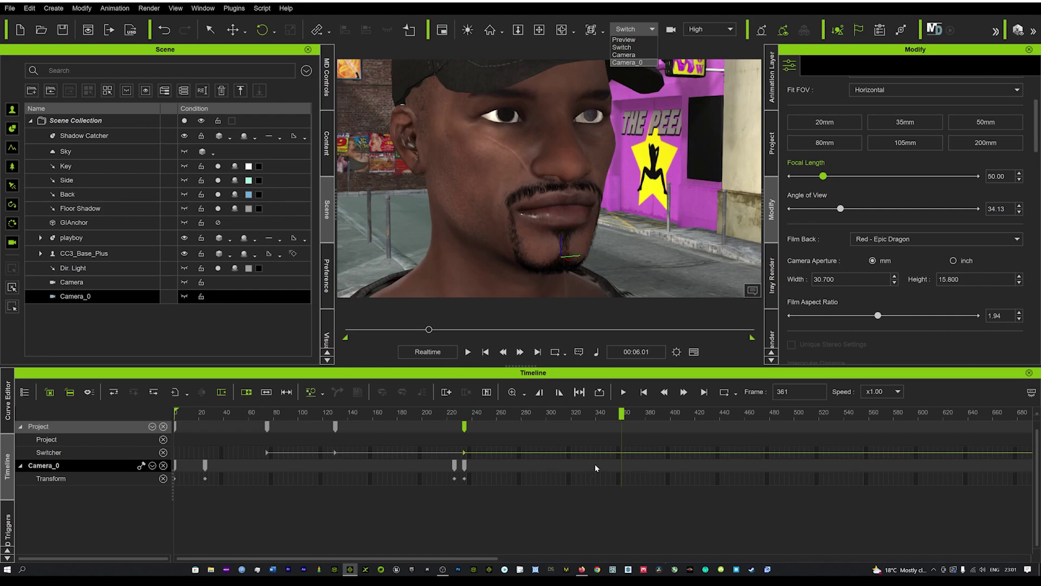
left_click(614, 448)
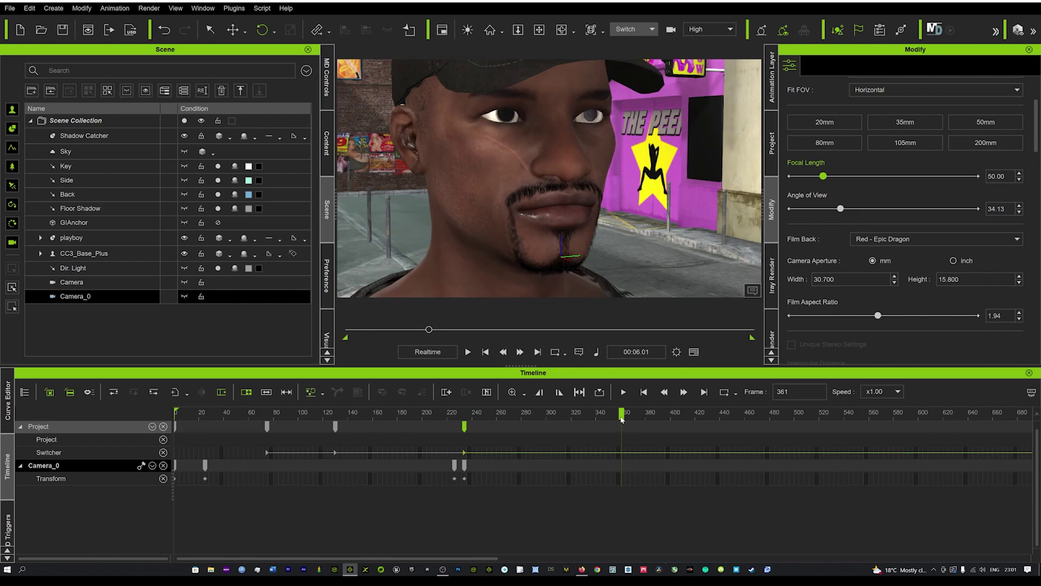
Step: Insert a Switcher cut back to the wide street Camera at frame 358
left_click(617, 451)
right_click(617, 451)
mouse_move(671, 536)
left_click(764, 547)
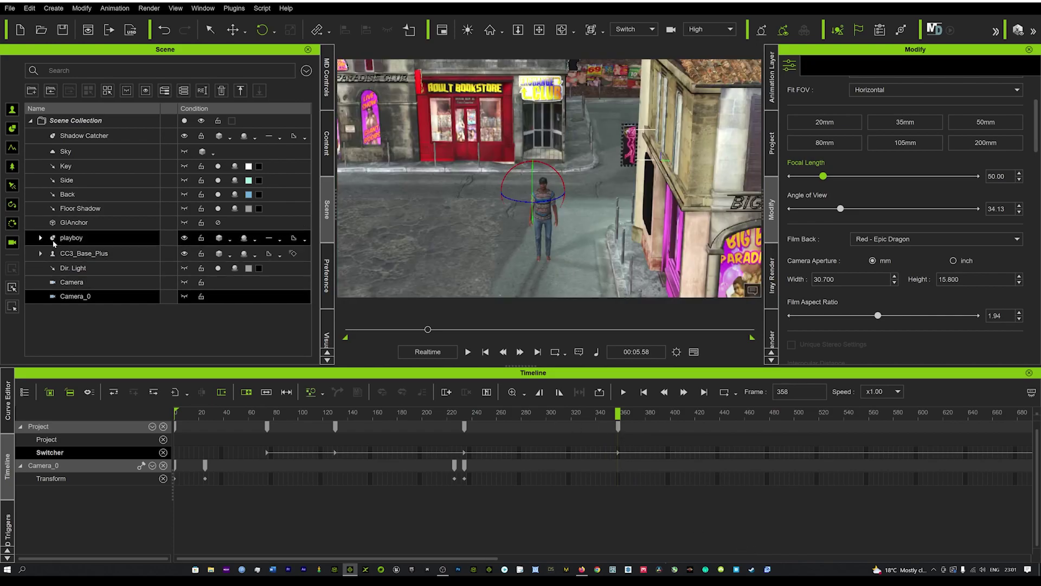
Step: Inspect Camera's transform keys near frame 348, review the view at frame 358, then rewind
left_click(87, 283)
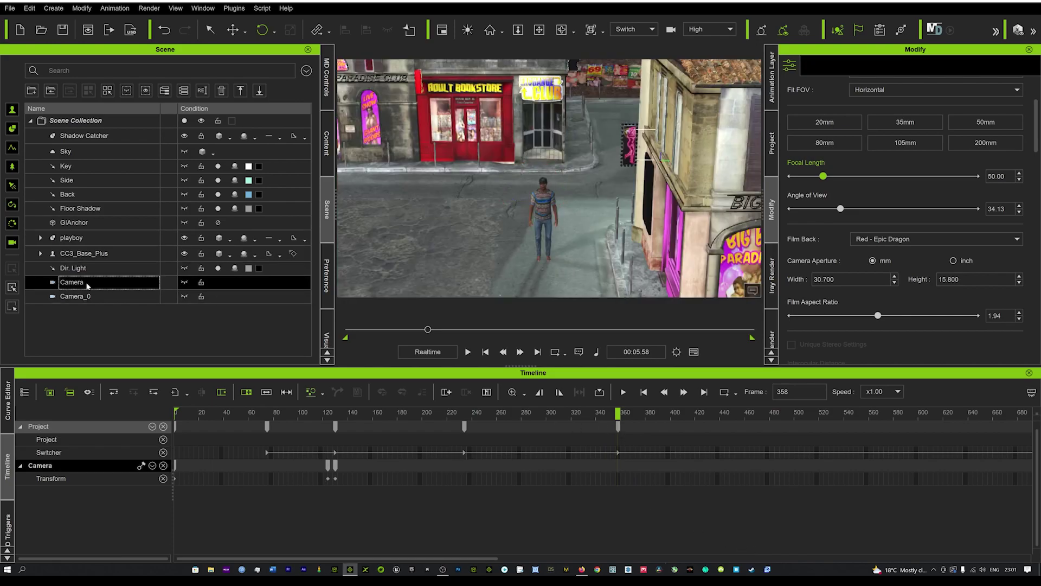
left_click(606, 480)
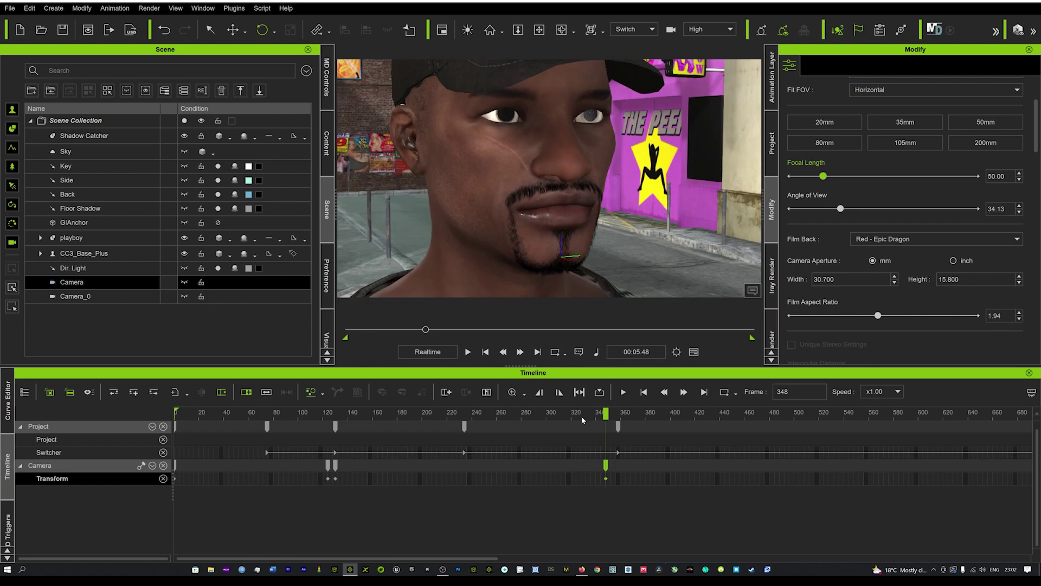
left_click(619, 428)
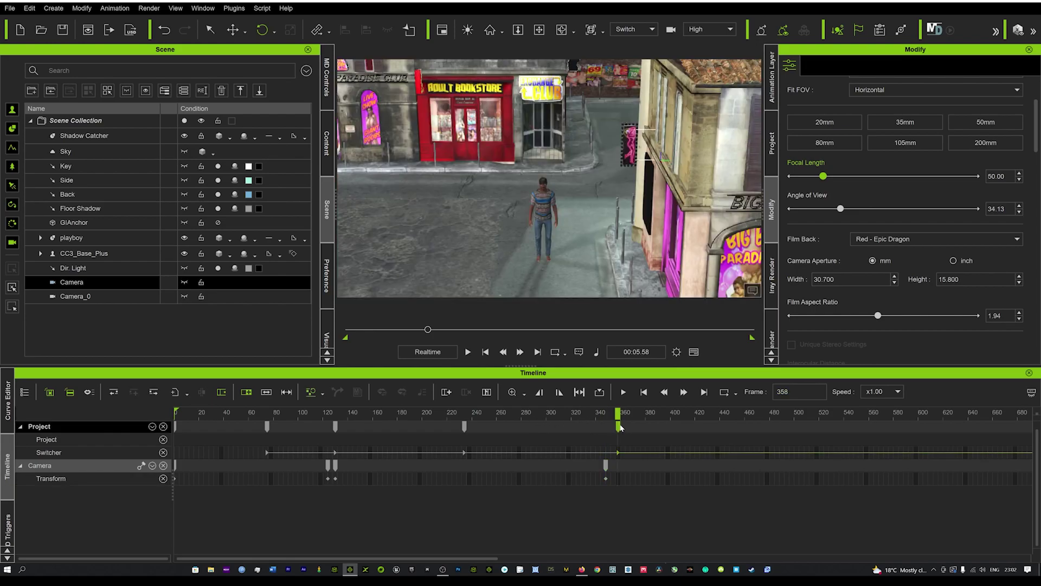
left_click(546, 196)
right_click_drag(519, 203, 654, 232)
left_click_drag(616, 412, 177, 412)
Step: Play to frame 533 and cut the Switcher to the Camera_0 face close-up there
key("space")
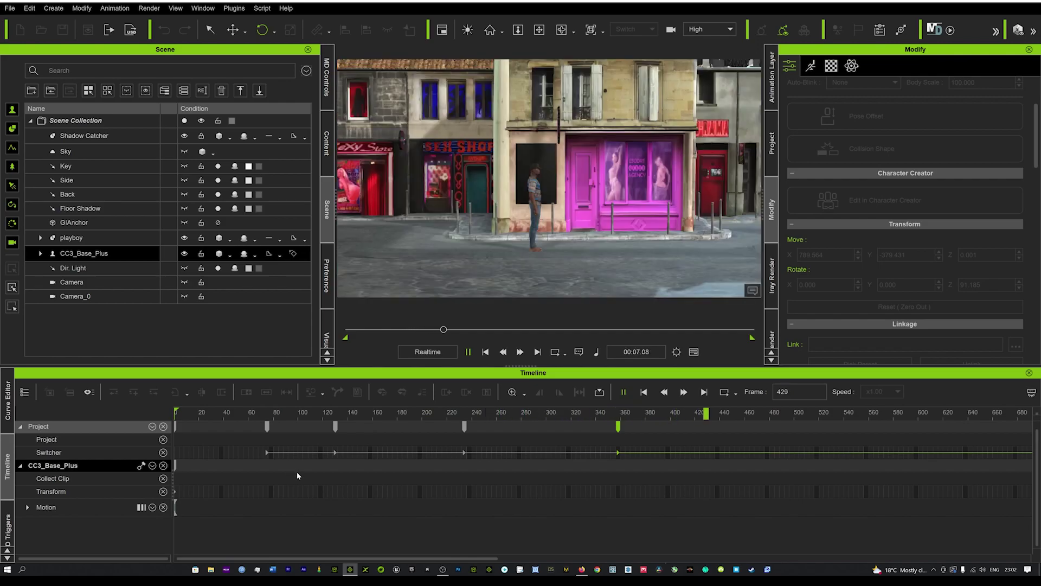
key("space")
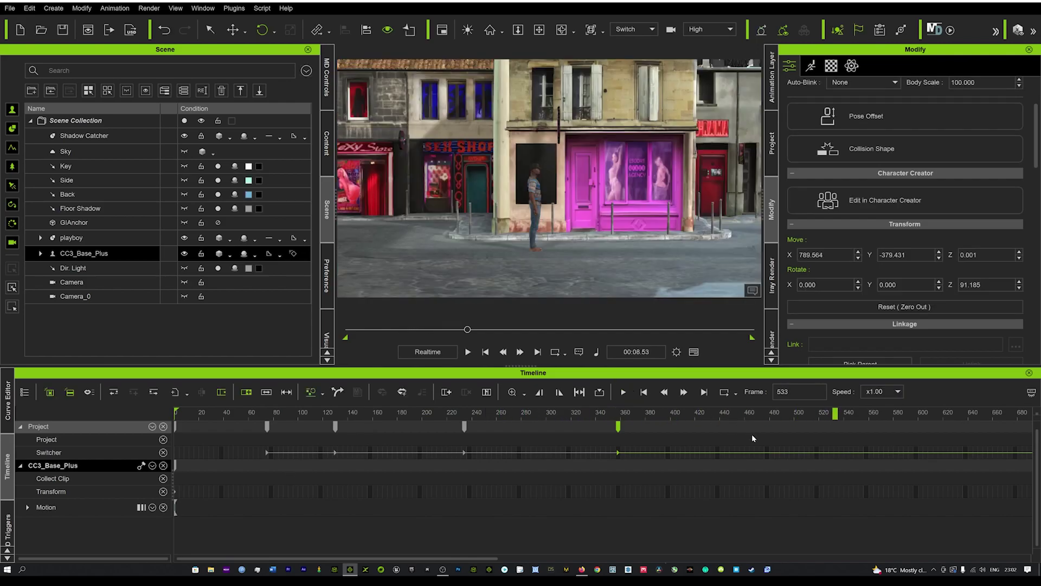
right_click(838, 455)
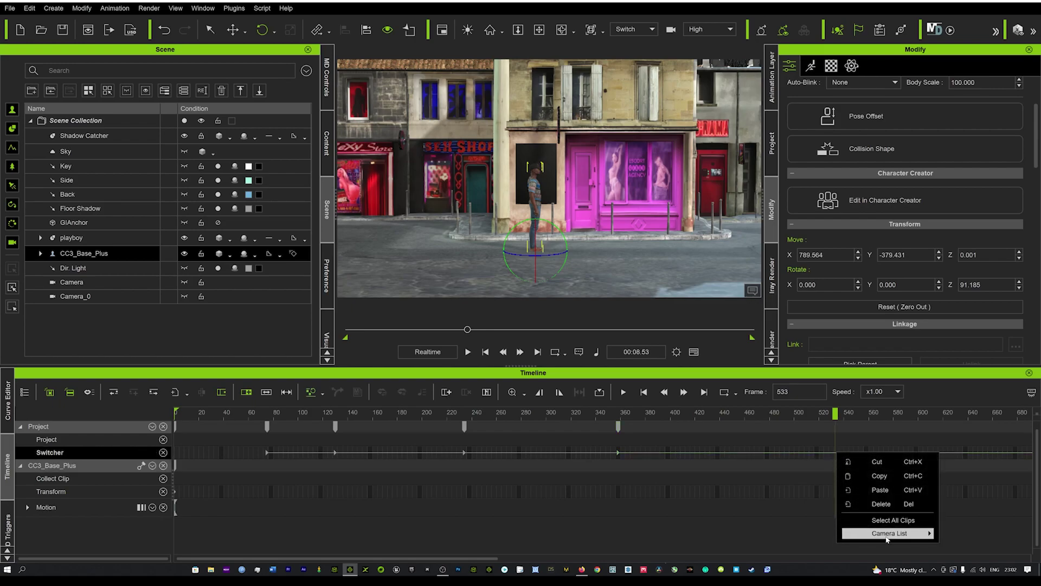
mouse_move(911, 537)
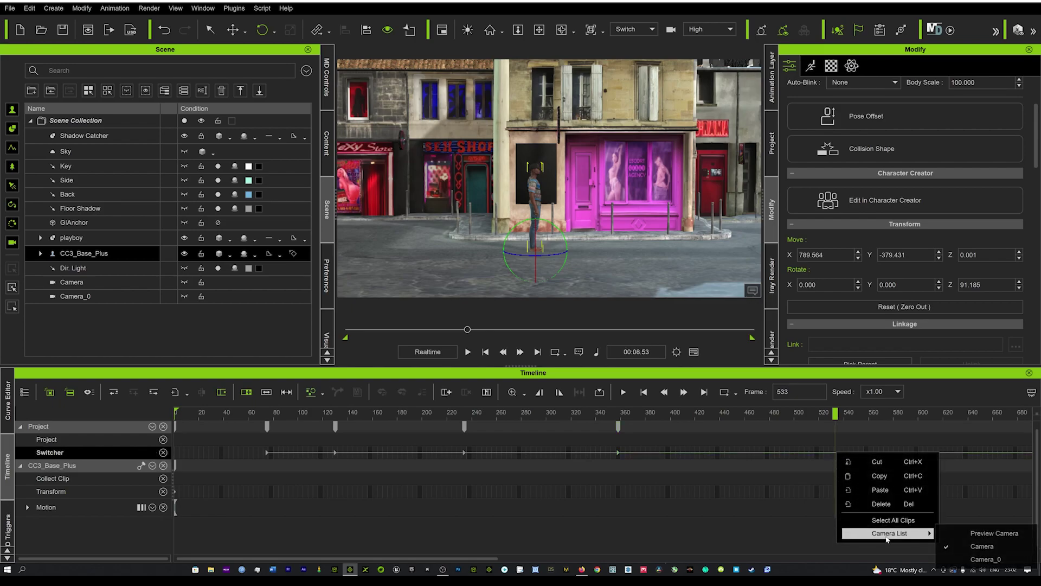
left_click(991, 559)
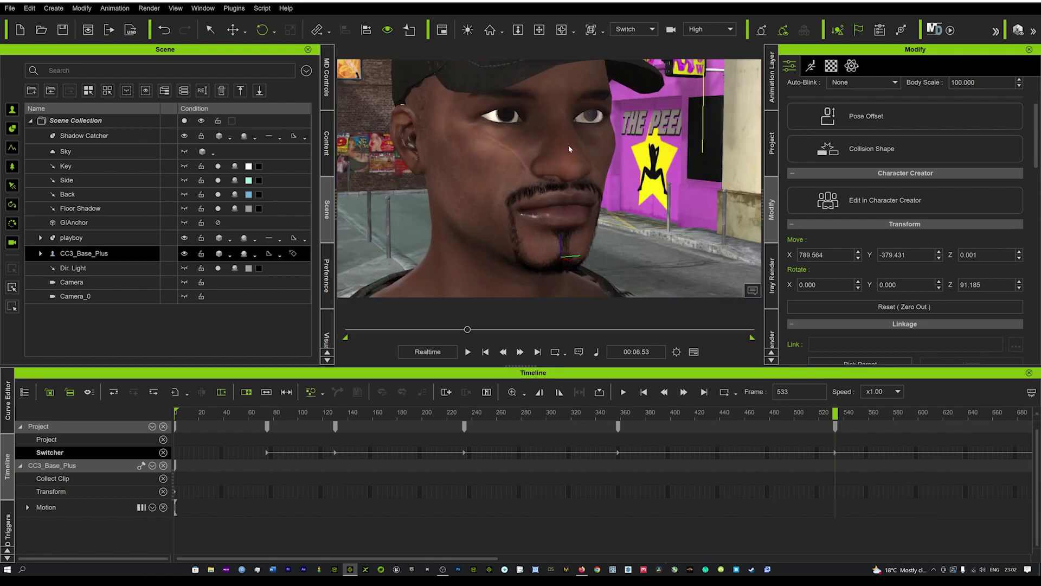
Step: Reframe Camera_0 at frame 533 into a top-down overhead view of the street corner
double_click(77, 296)
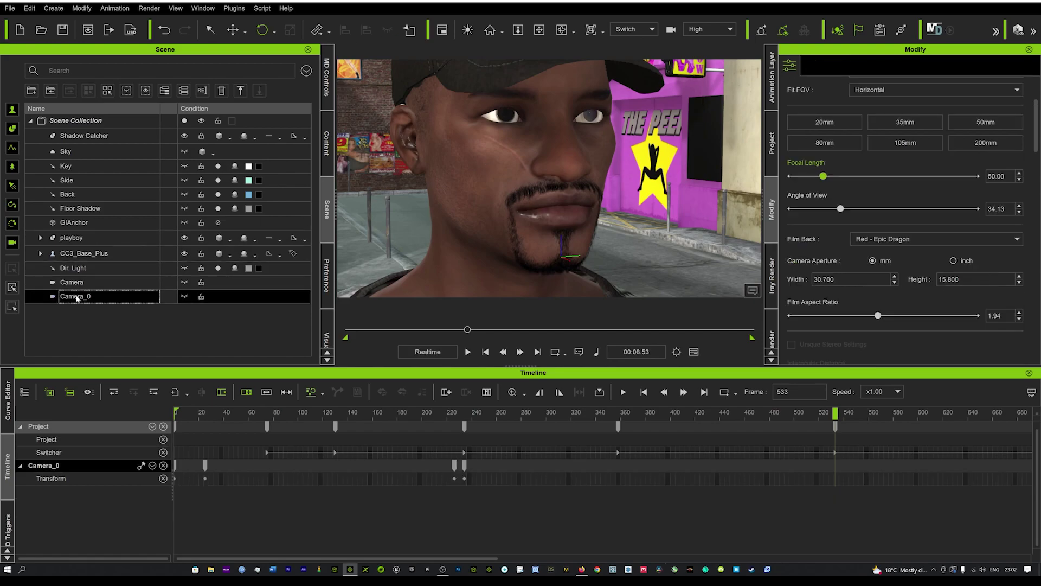
left_click(820, 479)
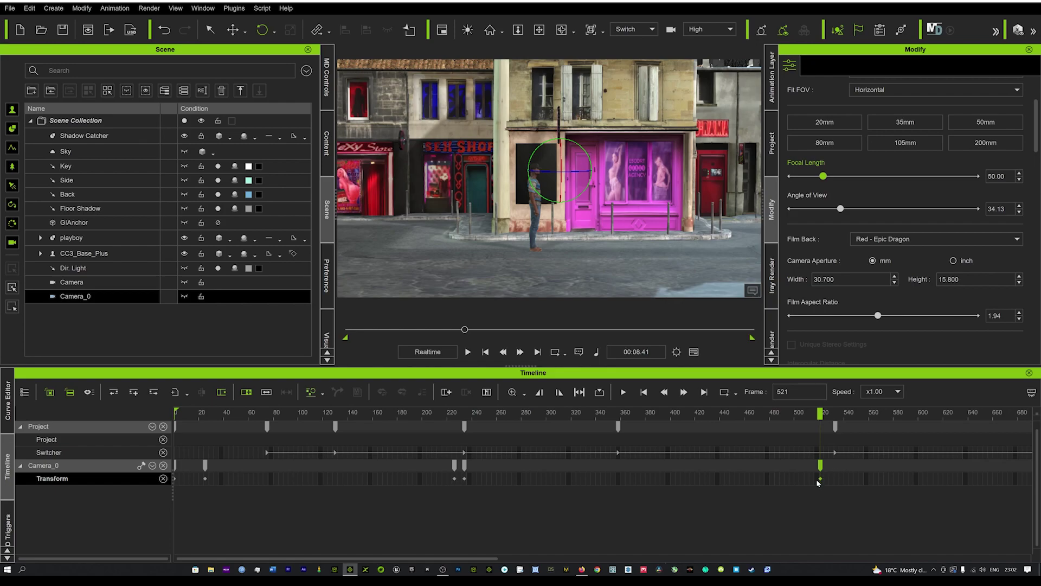
left_click(835, 427)
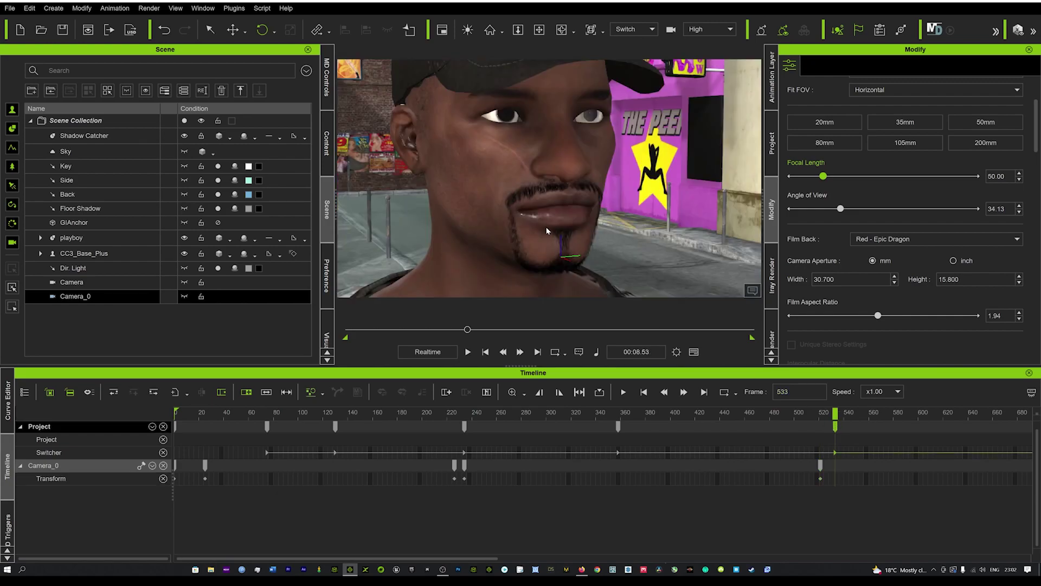
scroll(546, 230, "down", 10)
right_click_drag(525, 220, 498, 262)
left_click(566, 205)
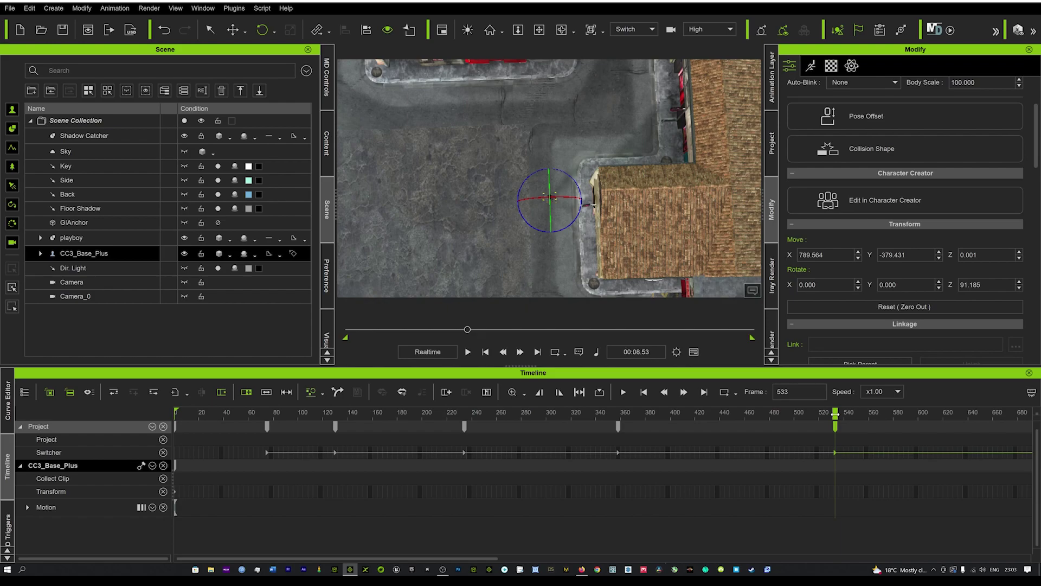
Step: Play the full sequence from frame 0 to frame 837, then rewind to the first frame
key("Home")
key("space")
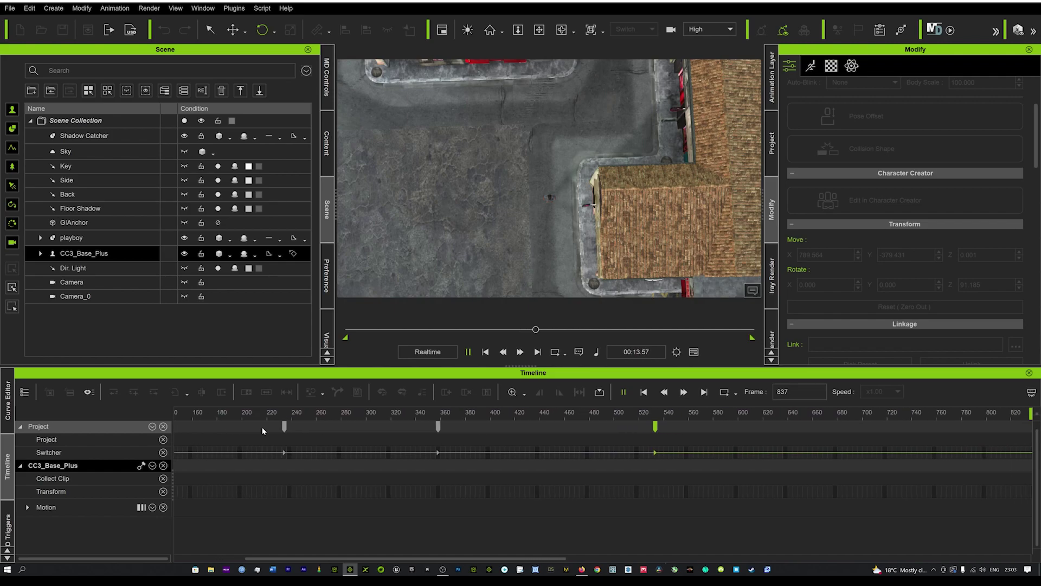
key("space")
left_click(486, 352)
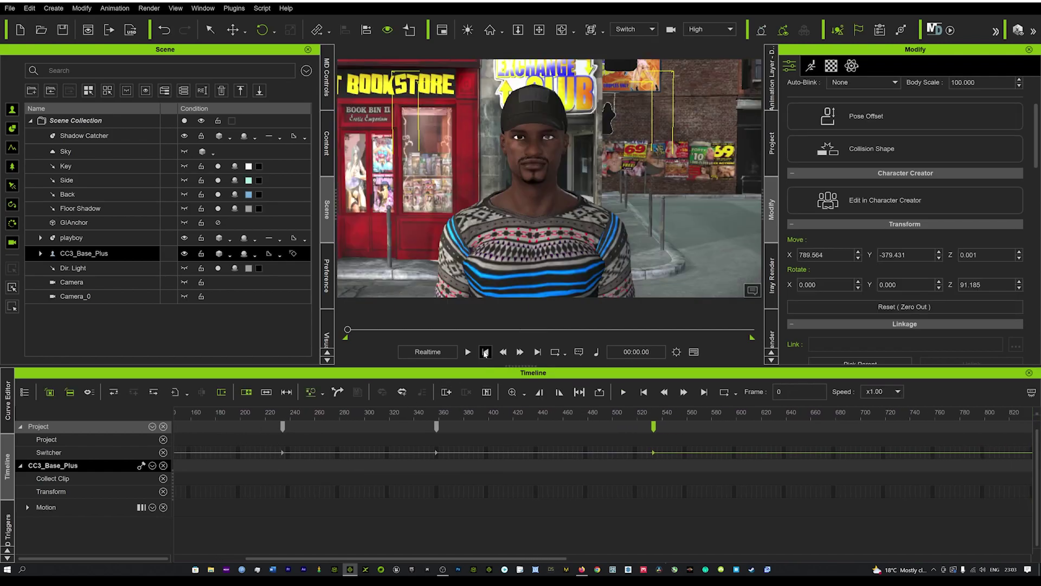